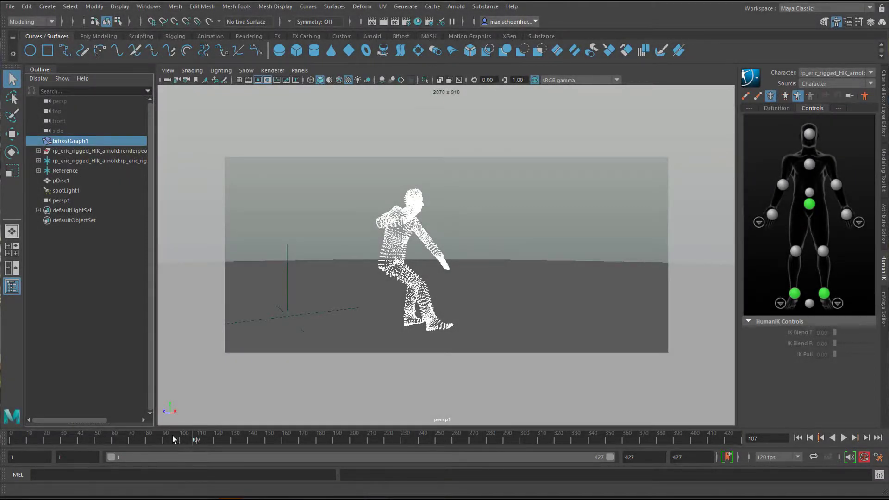
# - Preview the dance, reveal the character mesh in the Outliner, then replay with bifrostGraph1 selected
pyautogui.hotkey('alt', 'v')
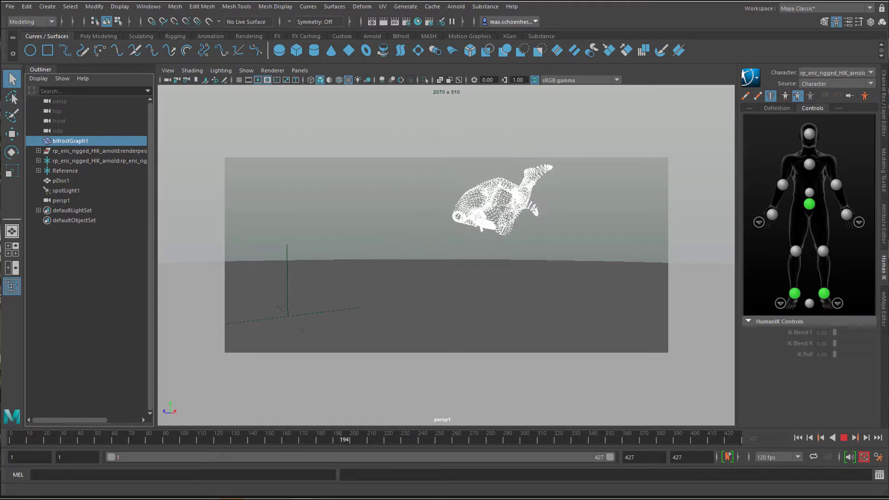
pyautogui.press('Escape')
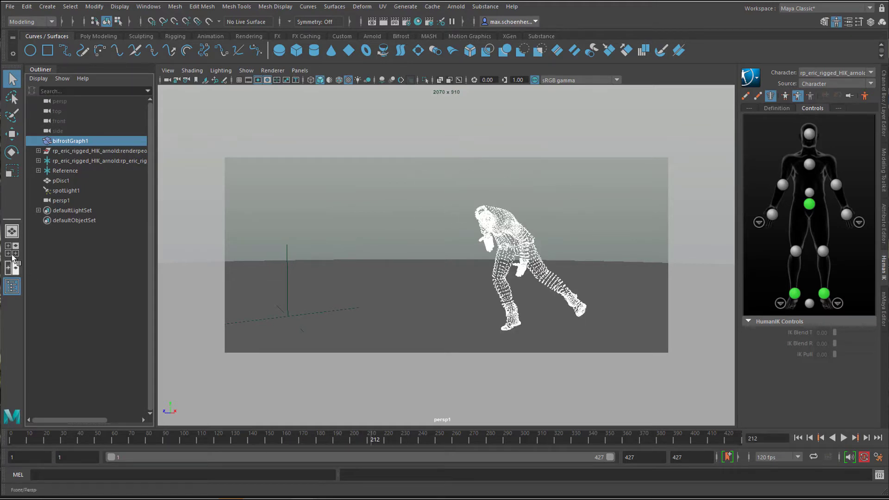
pyautogui.click(39, 150)
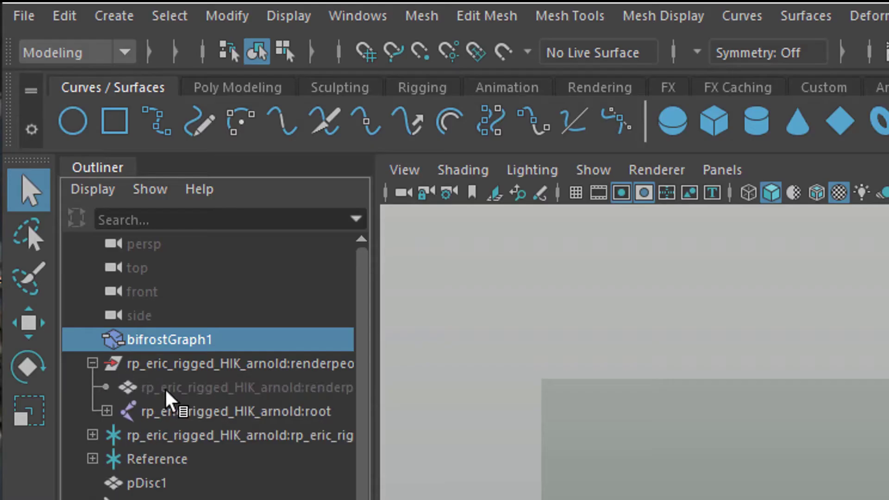
pyautogui.click(167, 389)
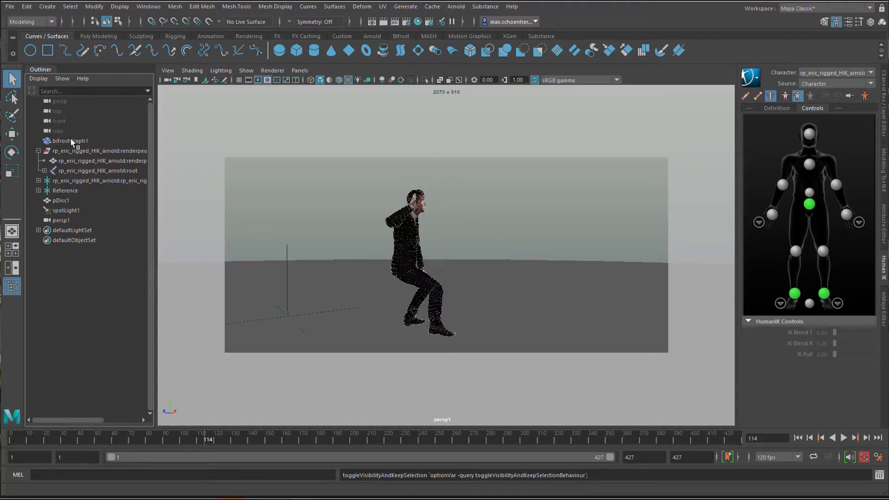
pyautogui.click(75, 141)
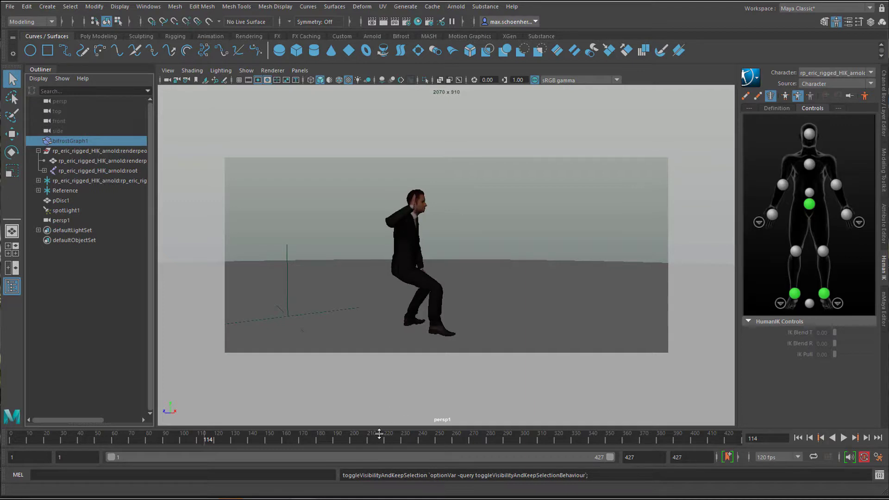
pyautogui.hotkey('alt', 'v')
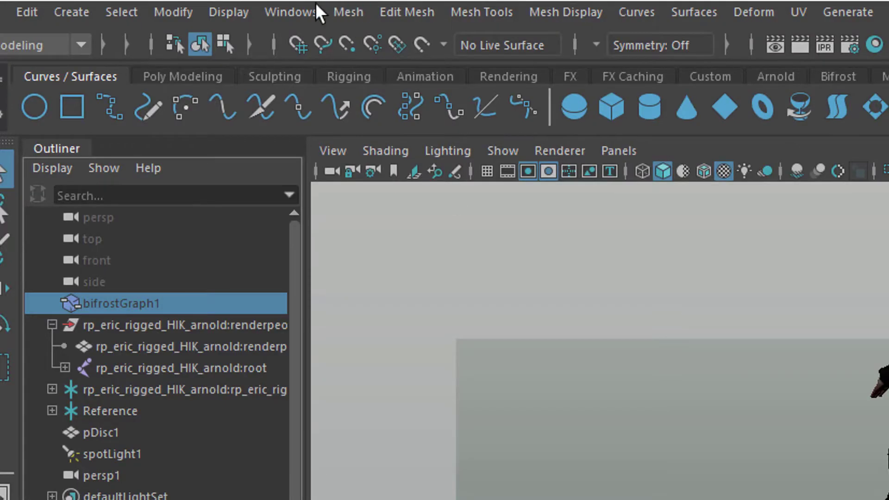
# - Open the Rokoko Motion Library from Windows > Animation Editors, after a brief look at General Editors
pyautogui.click(310, 10)
pyautogui.moveTo(363, 87)
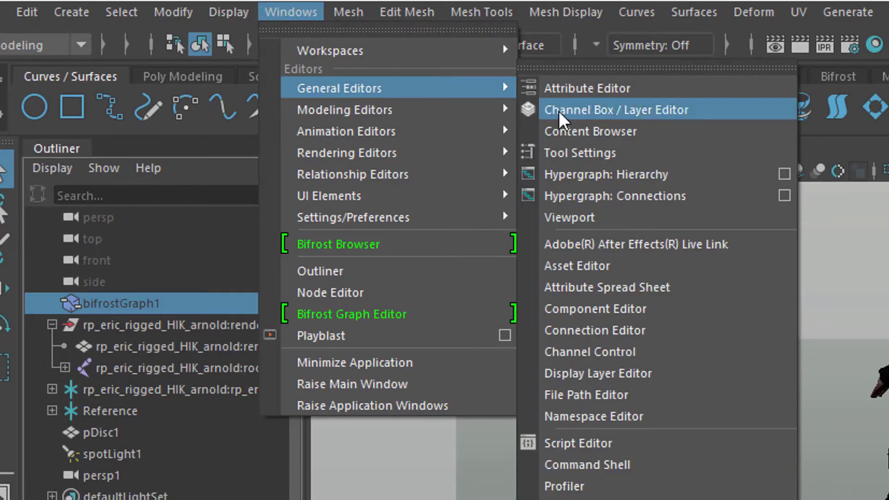
pyautogui.click(577, 131)
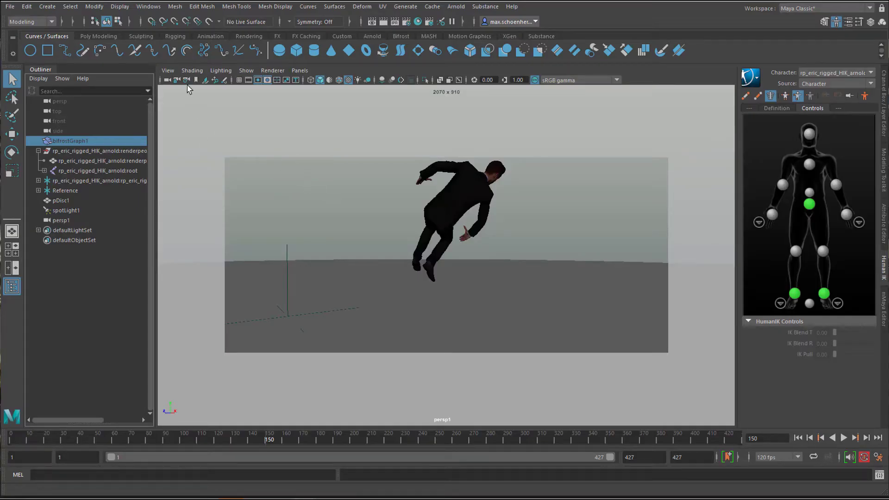
pyautogui.click(152, 8)
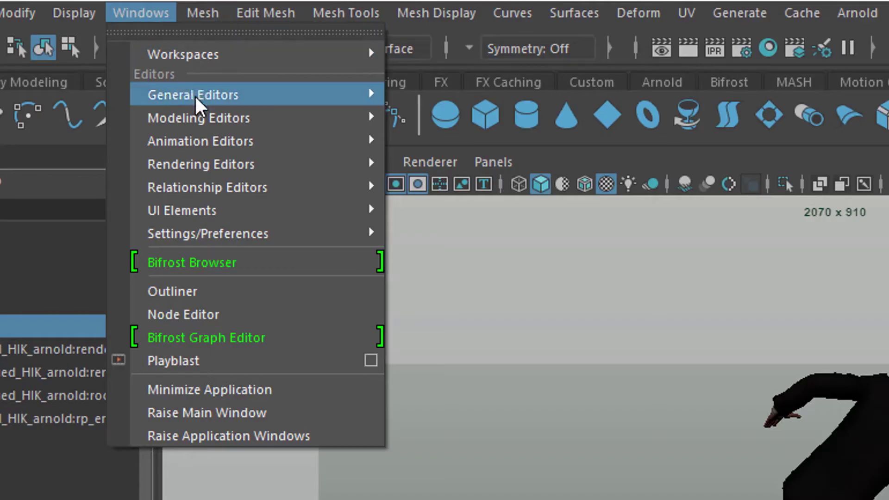
pyautogui.moveTo(172, 64)
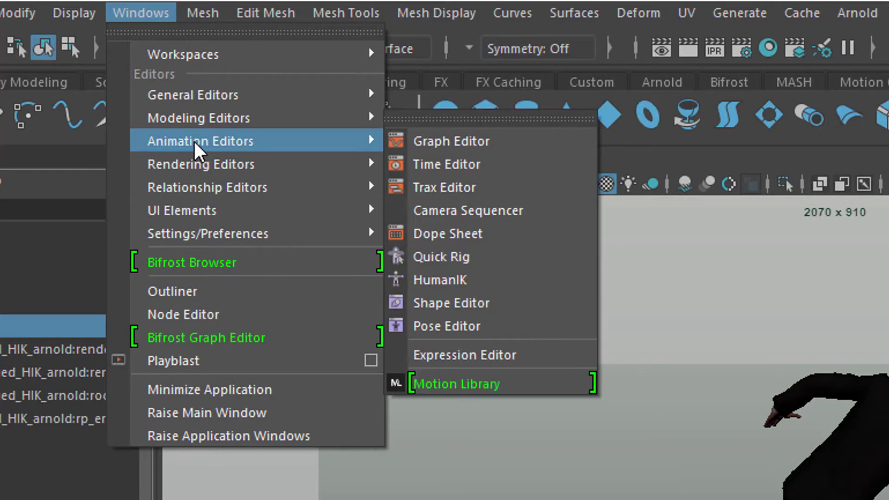
pyautogui.click(506, 389)
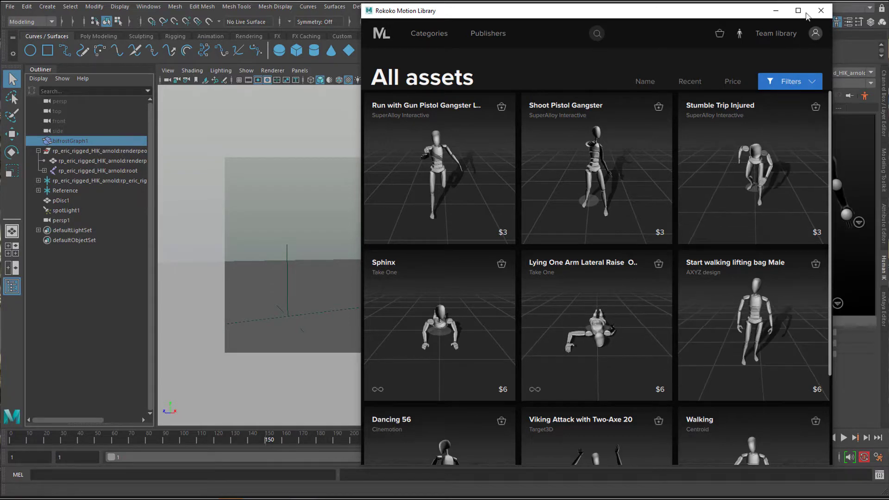
# - Close the Motion Library, keep the HumanIK source on Character, and play the dance to frame 147
pyautogui.click(821, 11)
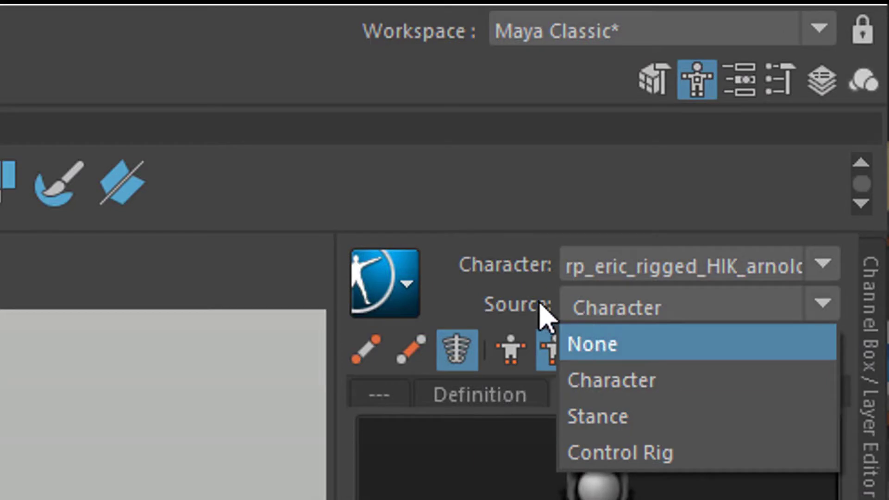
pyautogui.click(517, 313)
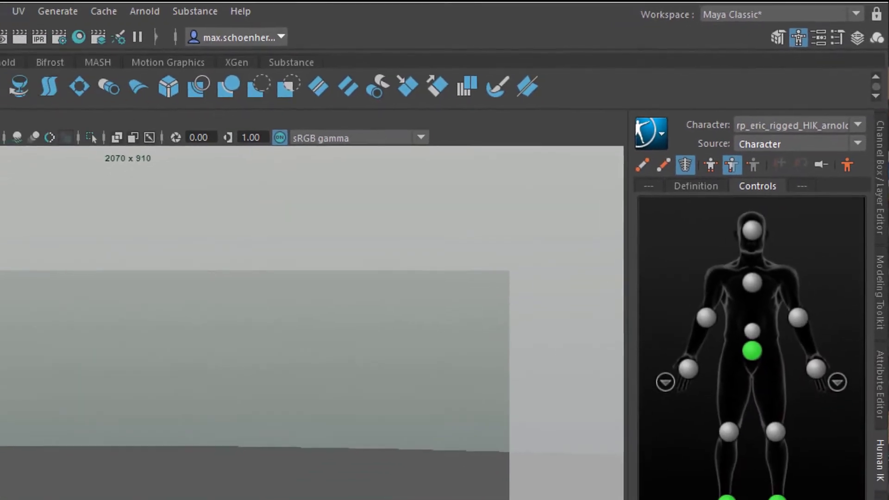
pyautogui.click(842, 449)
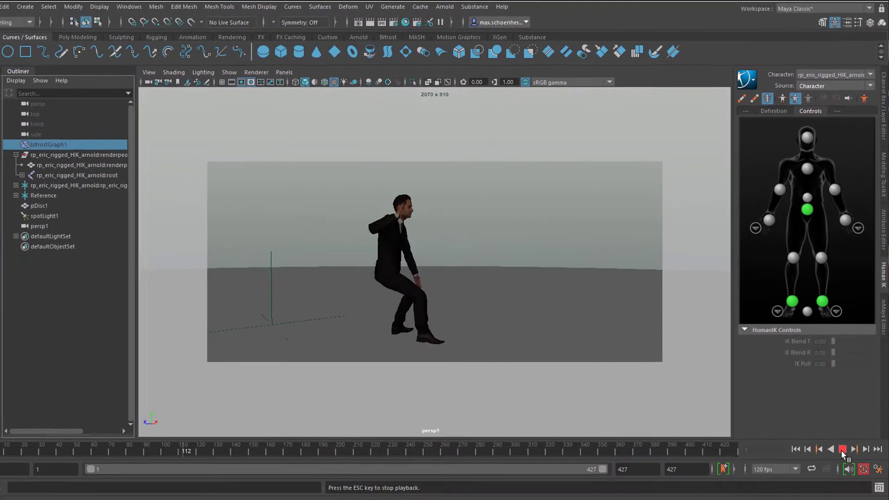
pyautogui.click(842, 449)
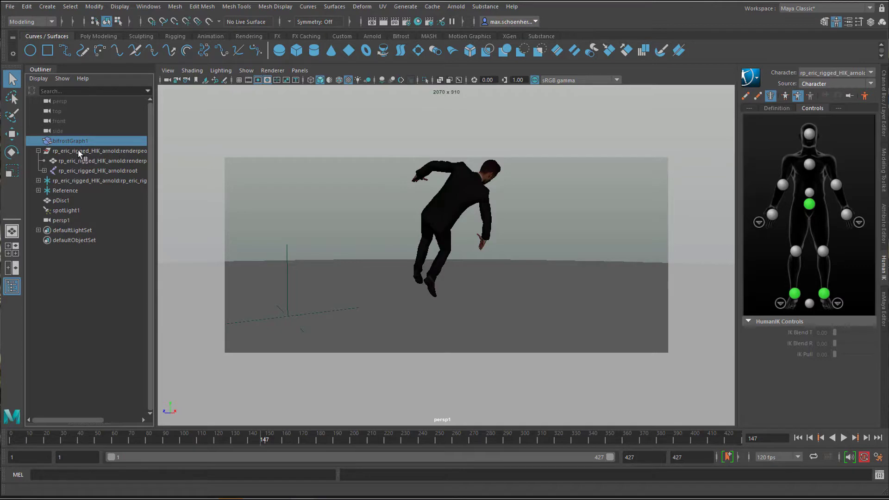
# - Hide the suited character mesh with H and unhide bifrostGraph1's point-cloud dancer
pyautogui.click(82, 161)
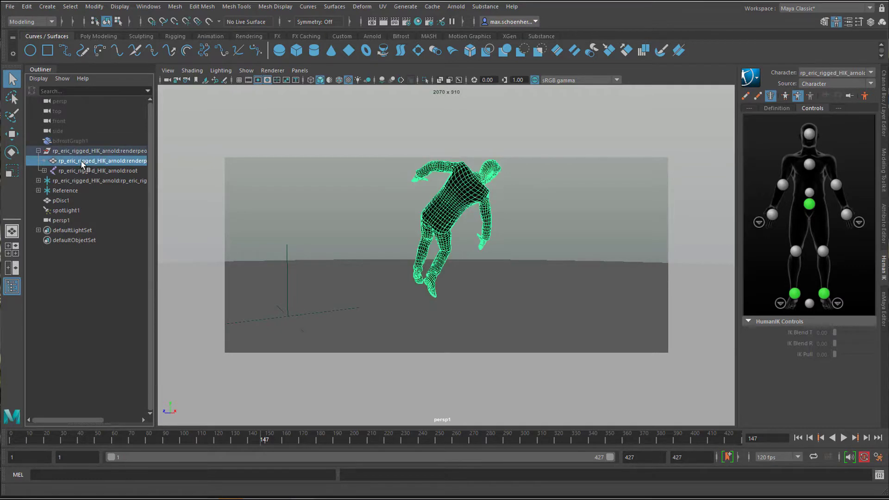
pyautogui.press('h')
pyautogui.click(71, 141)
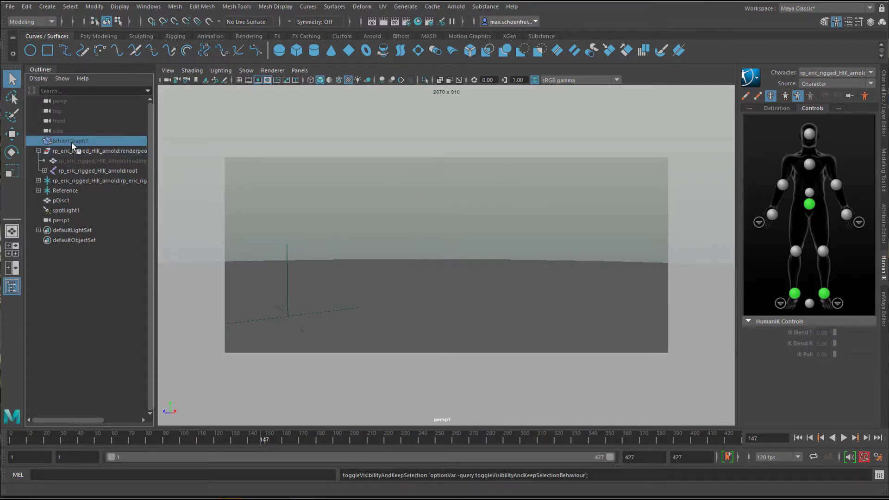
pyautogui.press('h')
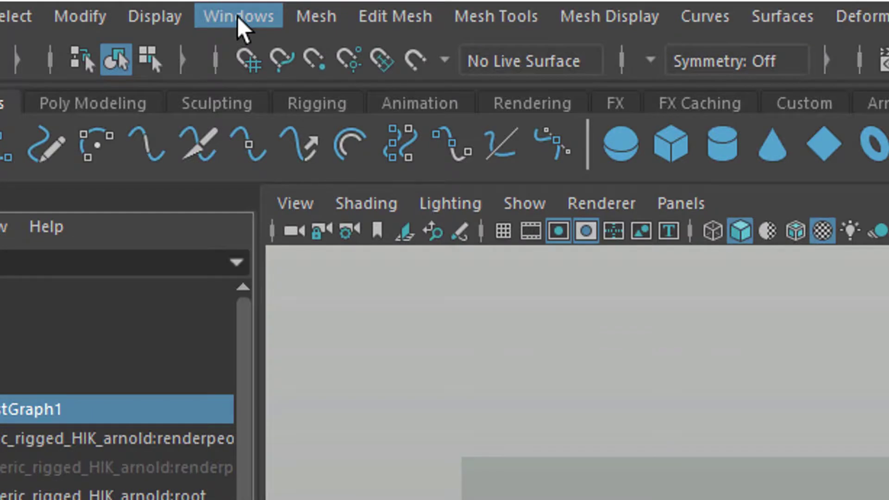
# - Open the Bifrost Graph Editor on bifrostGraphShape1 and select the character mesh input node
pyautogui.click(237, 16)
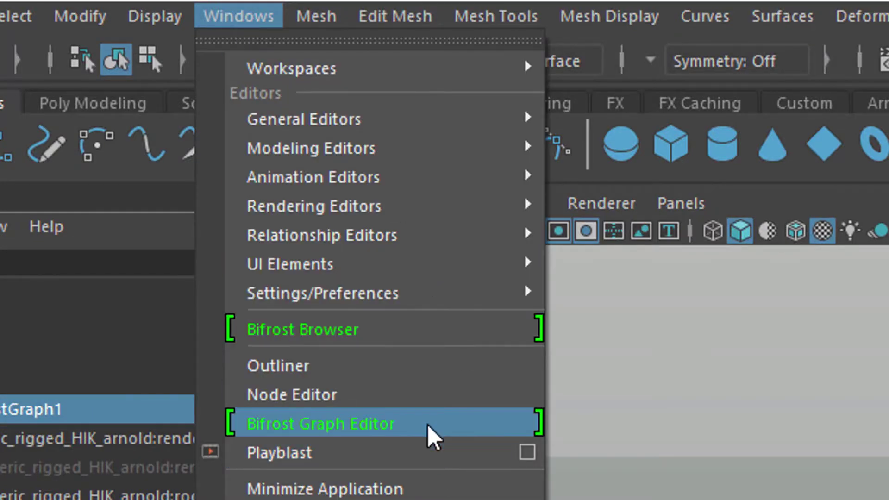
pyautogui.click(430, 437)
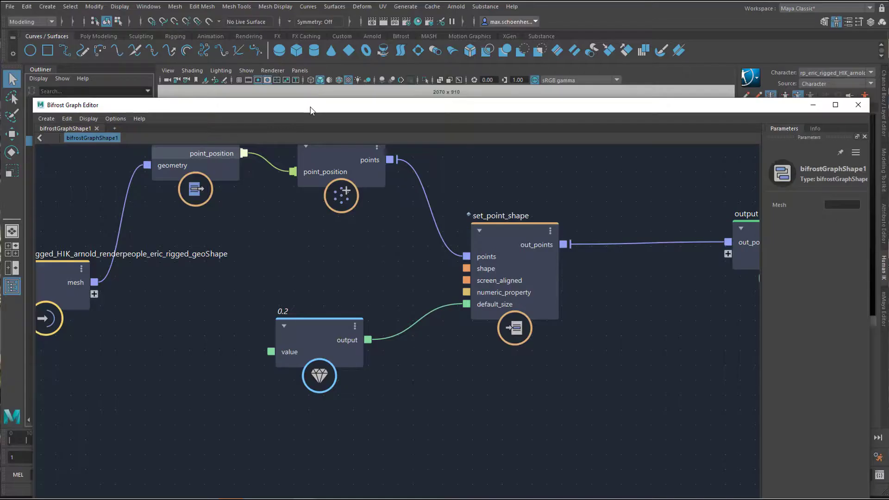
pyautogui.moveTo(315, 108); pyautogui.dragTo(324, 63)
pyautogui.moveTo(399, 221); pyautogui.dragTo(527, 274, button='middle')
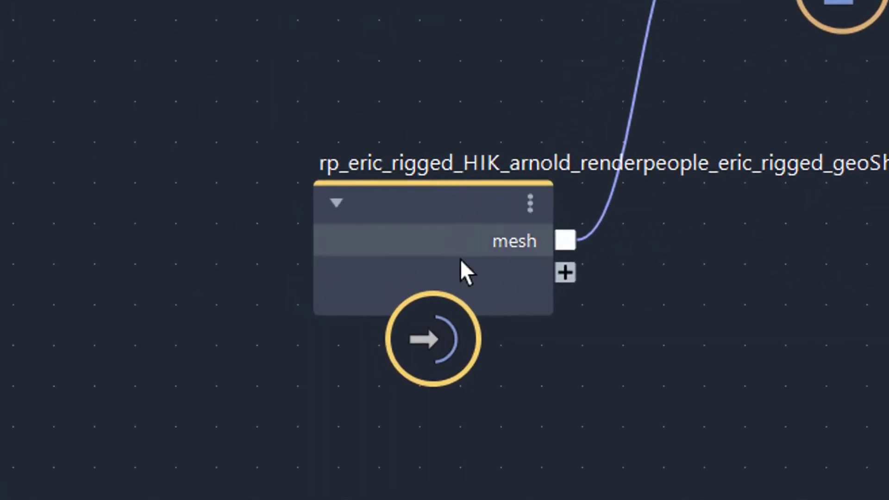
pyautogui.click(460, 232)
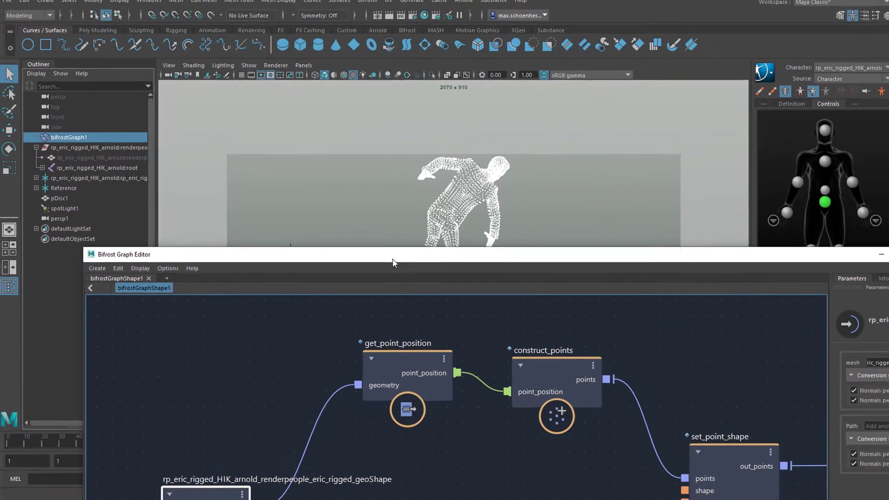
# - Reposition the editor window and move get_point_position closer to the mesh node
pyautogui.moveTo(365, 250); pyautogui.dragTo(368, 83)
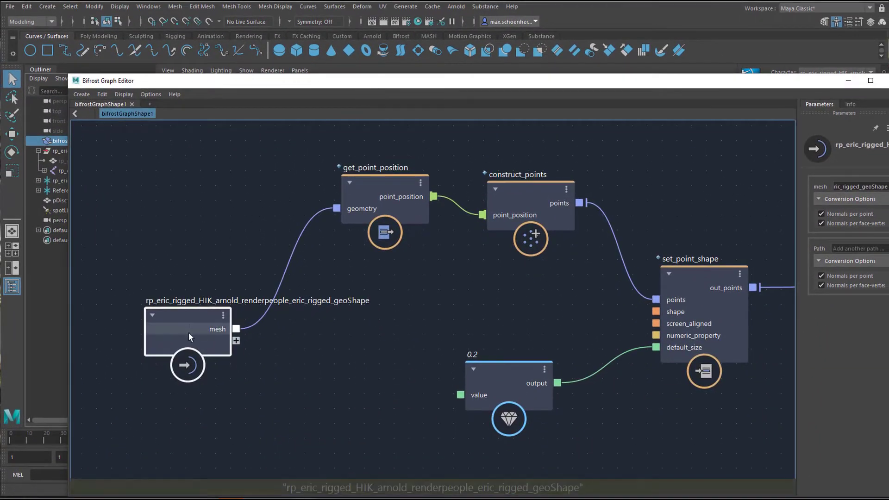
pyautogui.moveTo(197, 317); pyautogui.dragTo(194, 323)
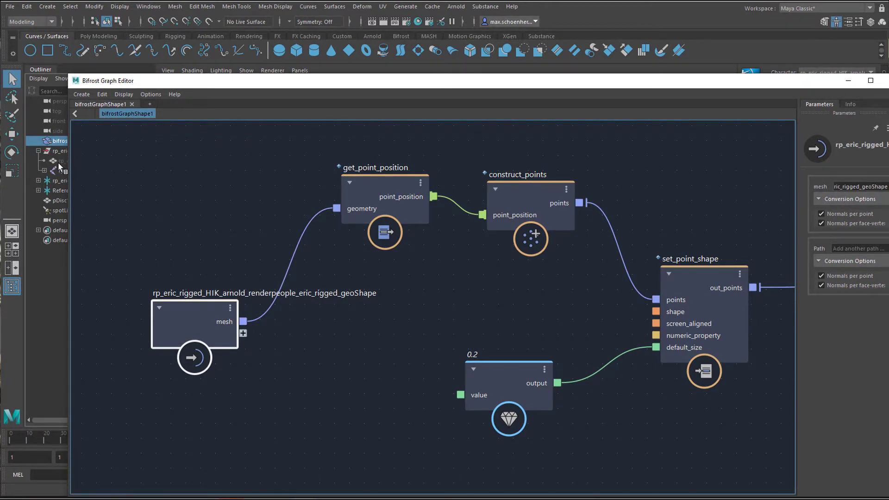
pyautogui.moveTo(194, 89); pyautogui.dragTo(243, 88)
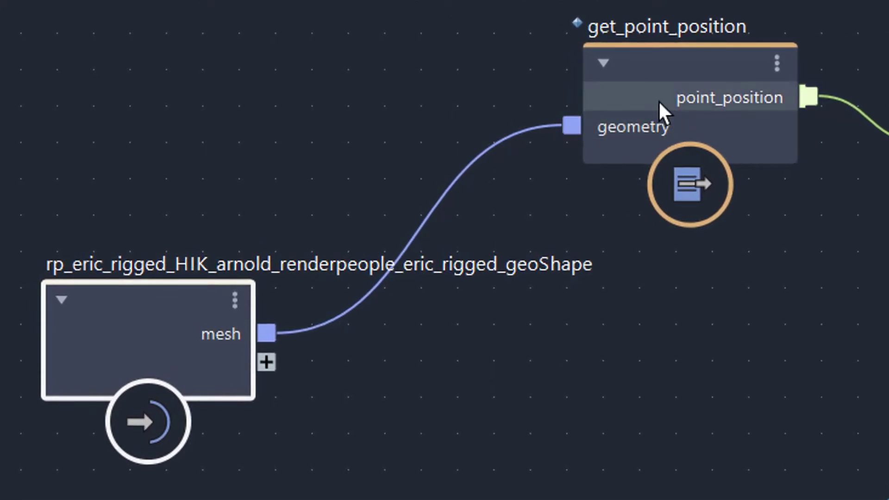
pyautogui.moveTo(669, 90); pyautogui.dragTo(610, 73)
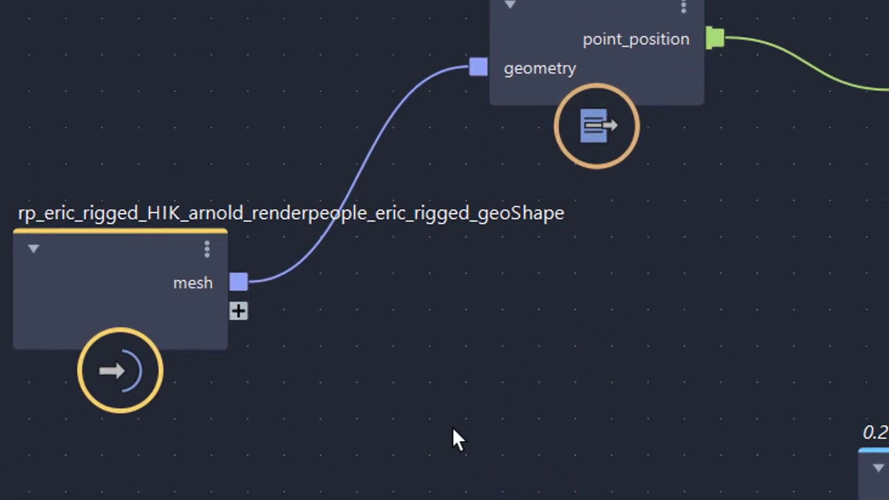
# - Add a get_point_position node via the 'get_po' search, fed by the character mesh output
pyautogui.press('Tab')
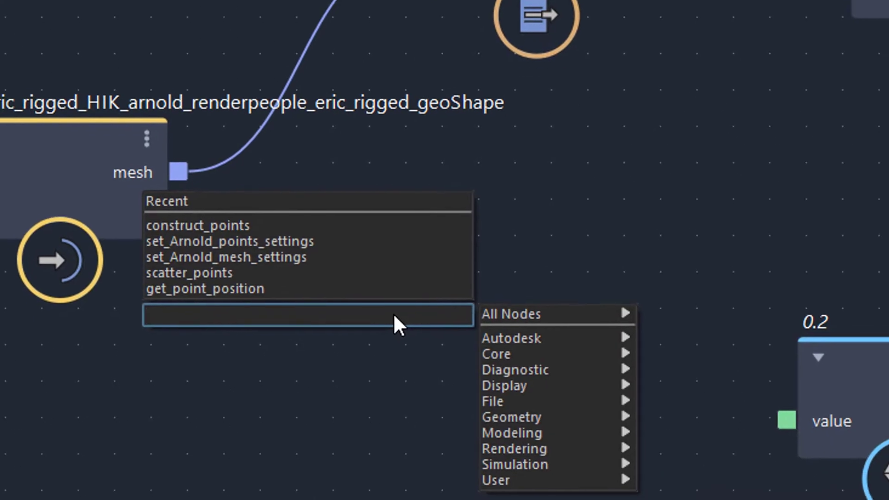
pyautogui.write('get')
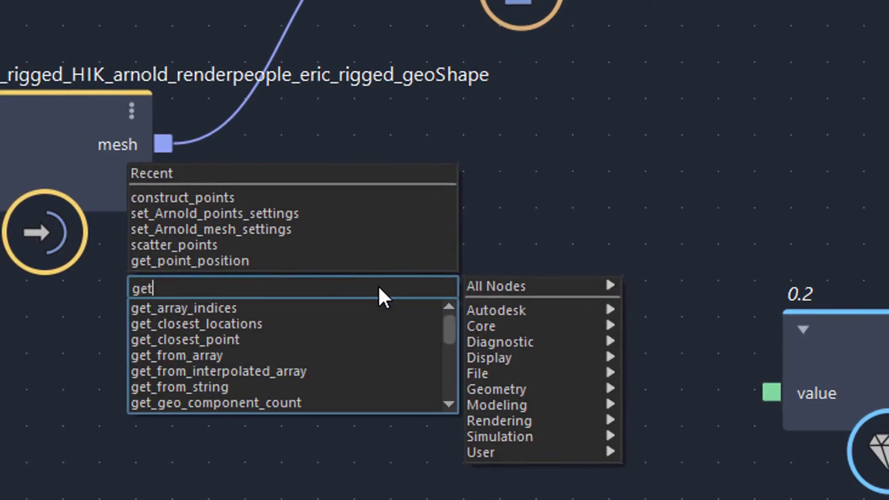
pyautogui.write('_po')
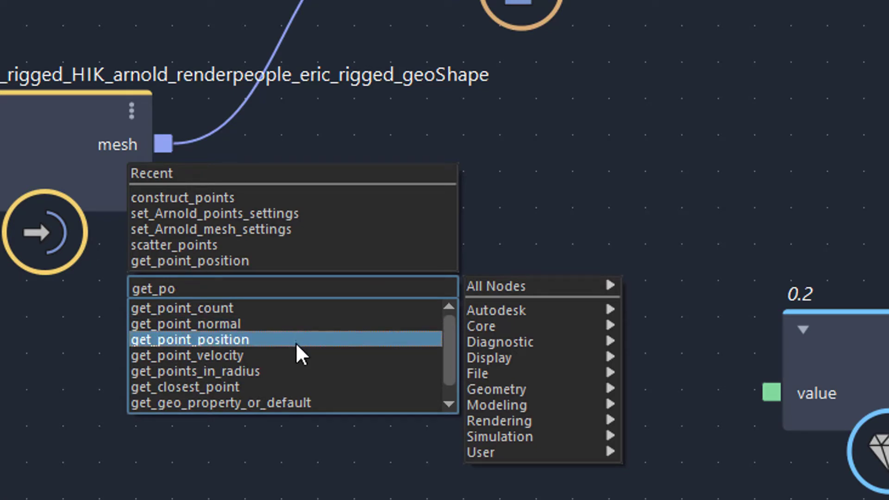
pyautogui.click(359, 340)
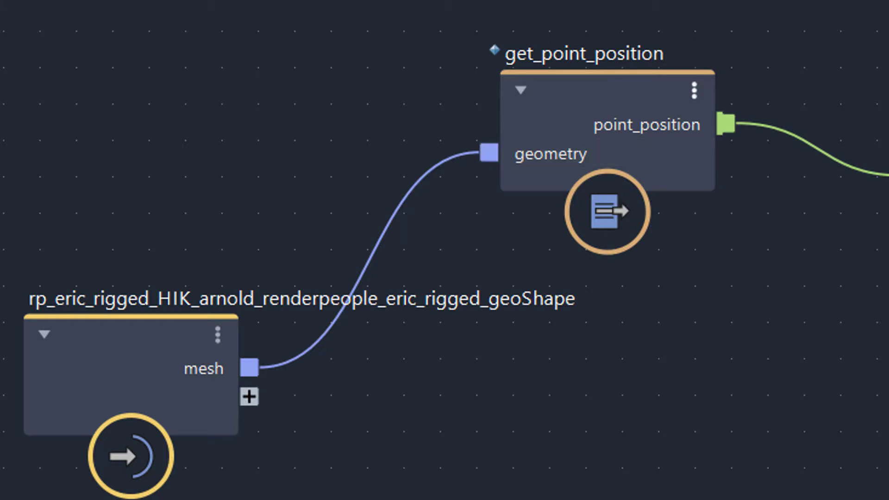
pyautogui.moveTo(744, 0); pyautogui.dragTo(734, 0)
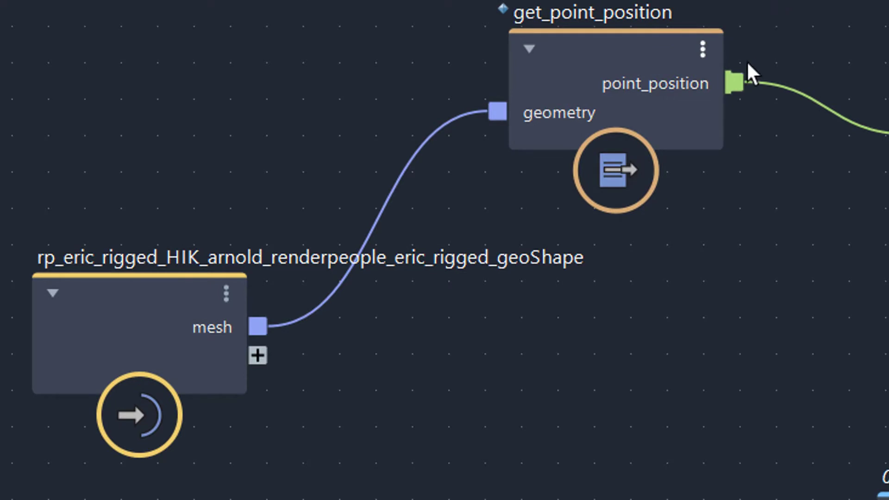
# - Place get_point_position and construct_points at the left end of the node chain
pyautogui.moveTo(637, 51); pyautogui.dragTo(558, 39)
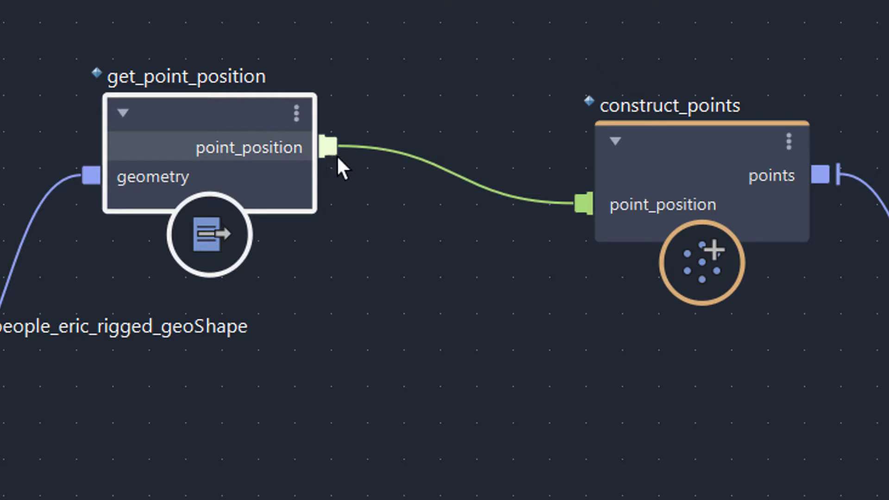
pyautogui.moveTo(256, 135); pyautogui.dragTo(278, 139)
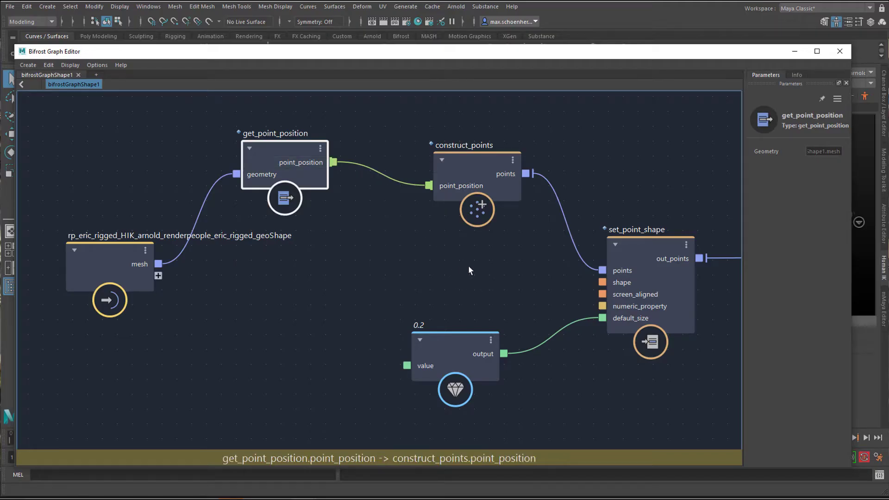
pyautogui.moveTo(471, 266); pyautogui.dragTo(294, 245, button='middle')
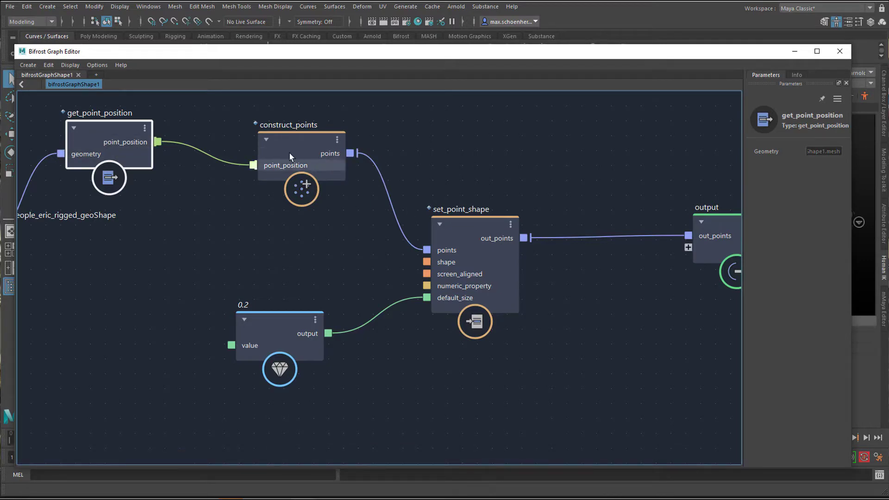
pyautogui.moveTo(304, 148); pyautogui.dragTo(315, 148)
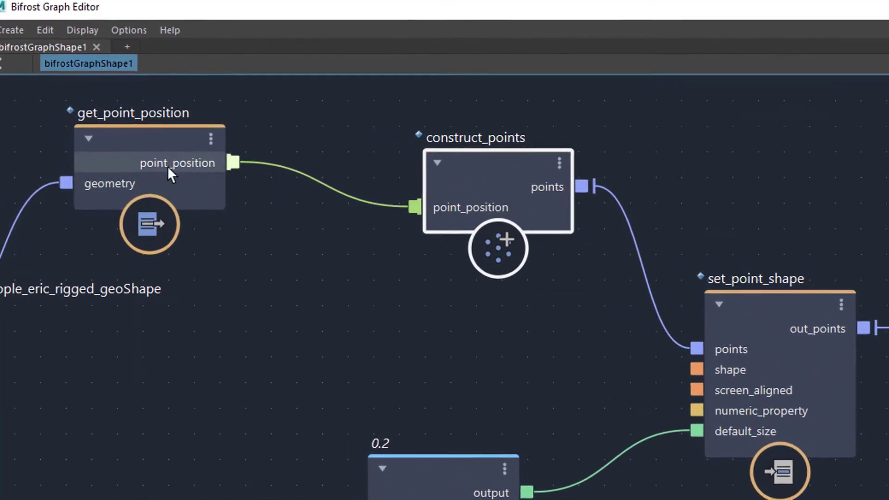
pyautogui.click(129, 141)
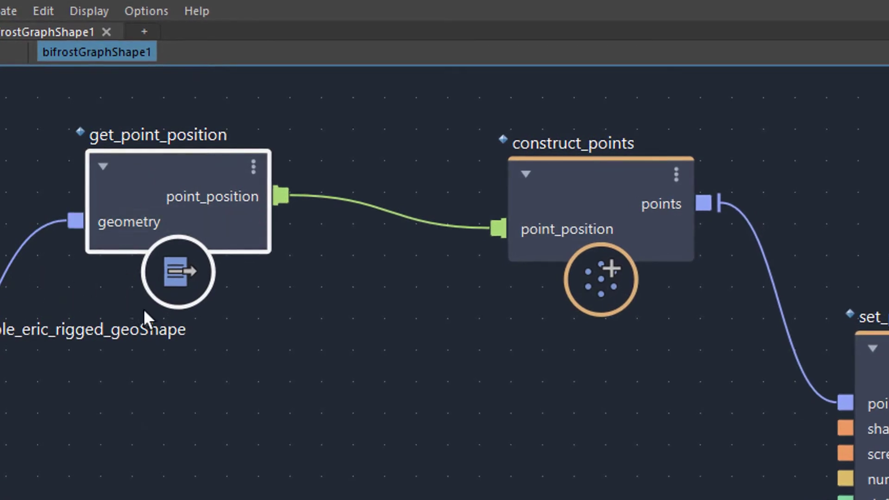
pyautogui.moveTo(149, 310); pyautogui.dragTo(230, 309, button='middle')
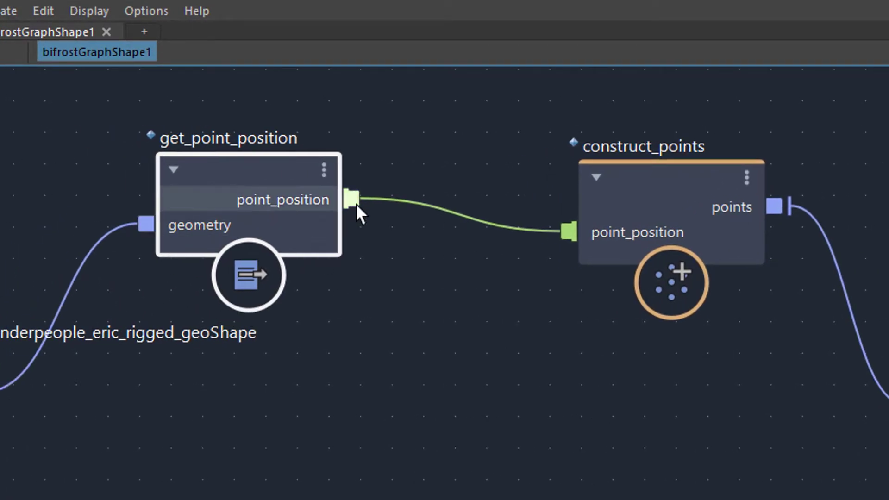
pyautogui.moveTo(625, 359); pyautogui.dragTo(568, 369, button='middle')
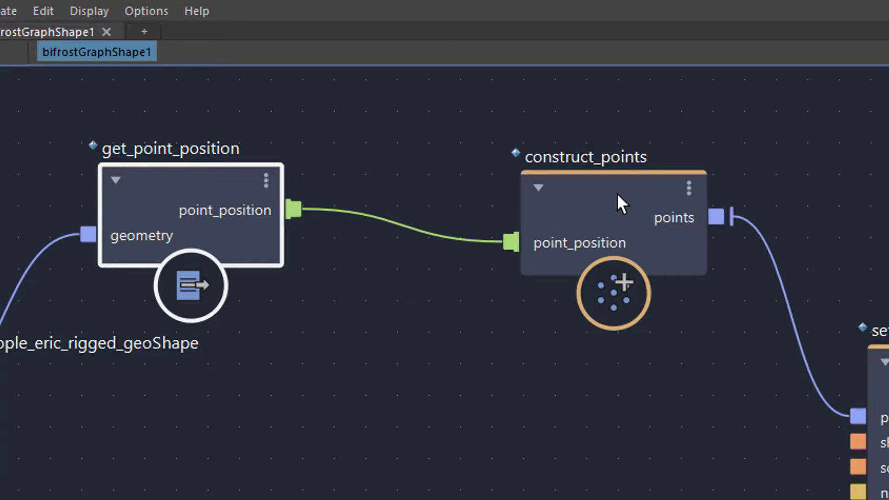
# - Line up set_point_shape and the output node to the right, then select set_point_shape
pyautogui.moveTo(617, 193); pyautogui.dragTo(609, 222)
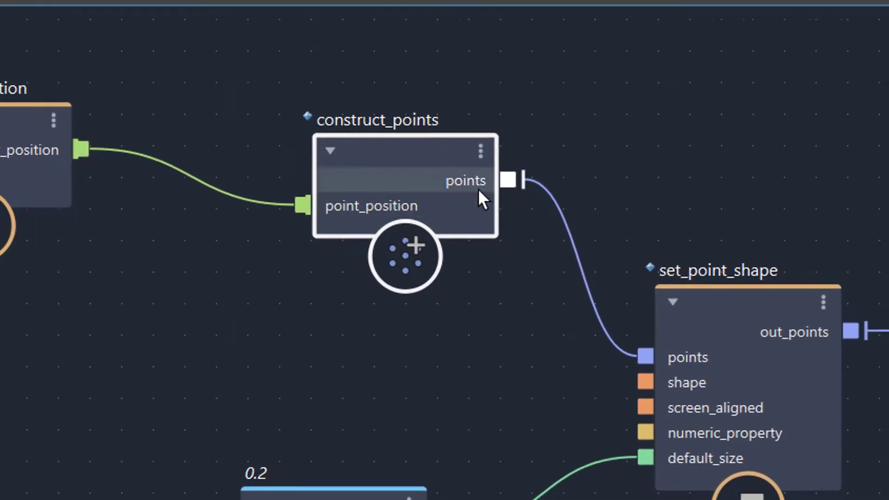
pyautogui.moveTo(734, 302); pyautogui.dragTo(801, 222)
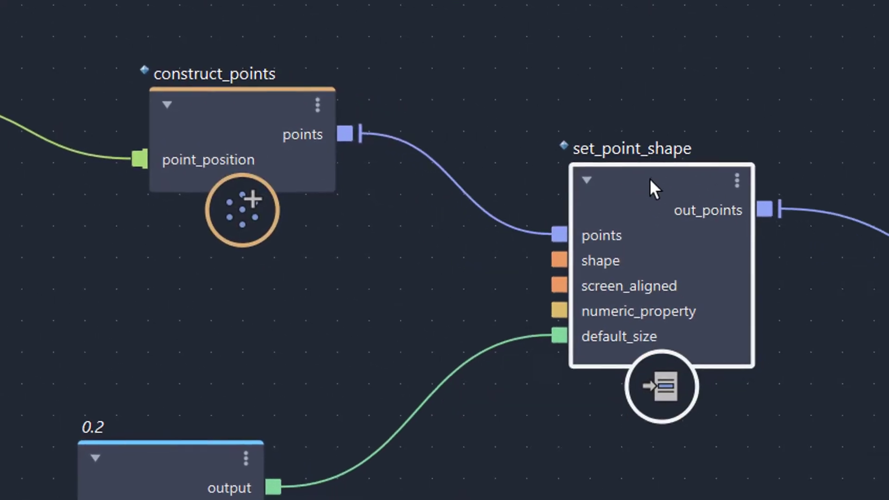
pyautogui.moveTo(641, 178); pyautogui.dragTo(619, 169)
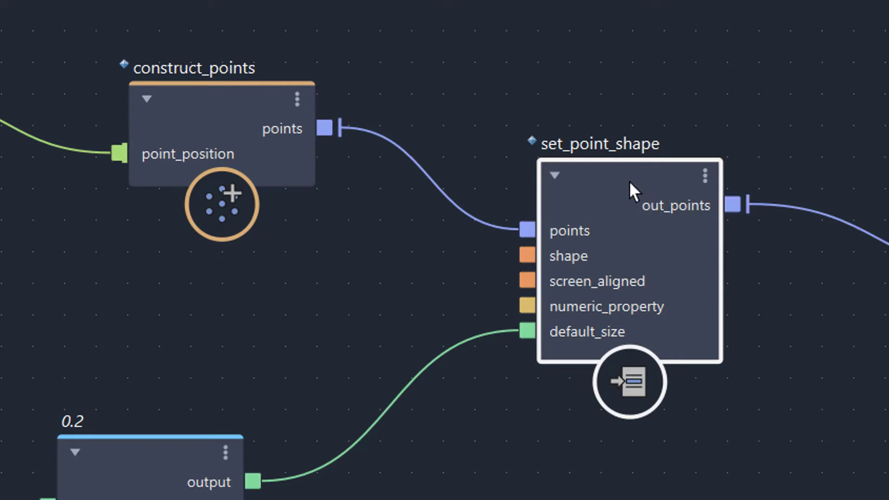
pyautogui.moveTo(630, 179); pyautogui.dragTo(617, 183)
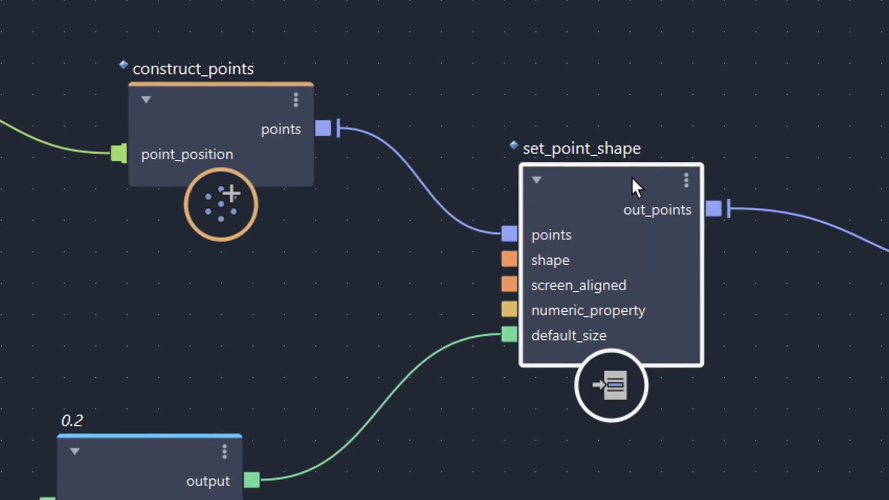
pyautogui.moveTo(612, 167); pyautogui.dragTo(584, 154)
pyautogui.moveTo(730, 339); pyautogui.dragTo(449, 337, button='middle')
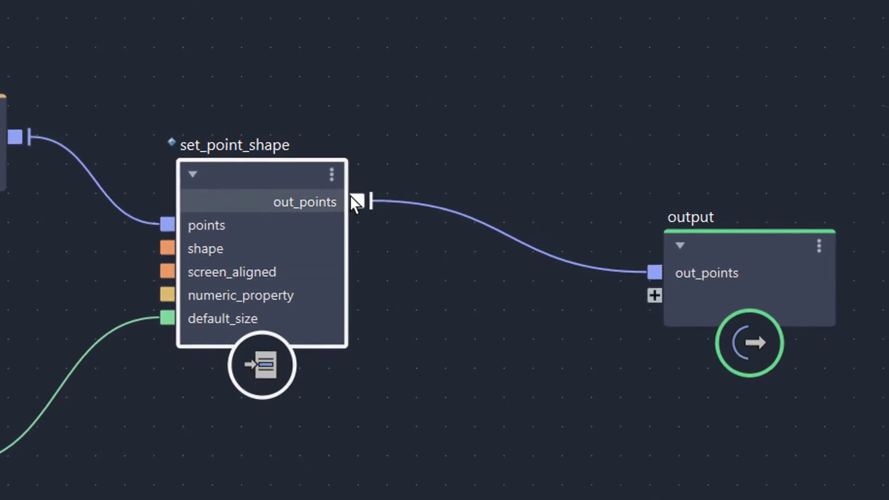
pyautogui.moveTo(718, 246); pyautogui.dragTo(741, 234)
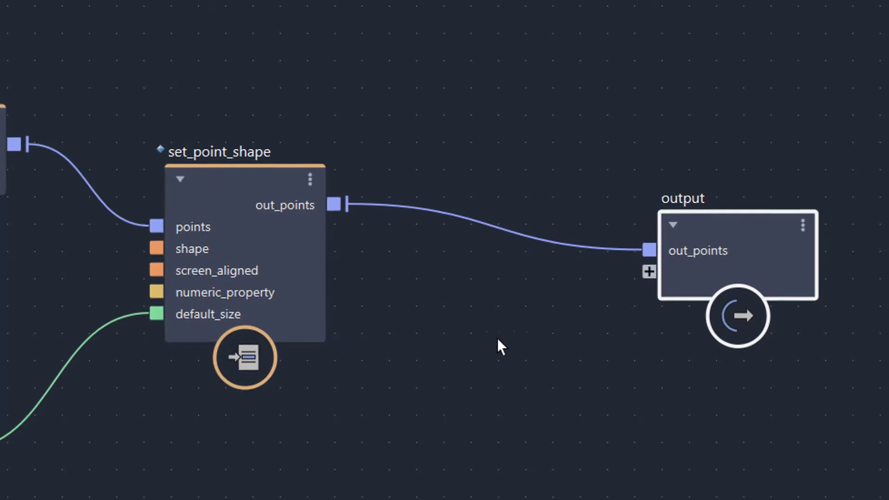
pyautogui.click(227, 185)
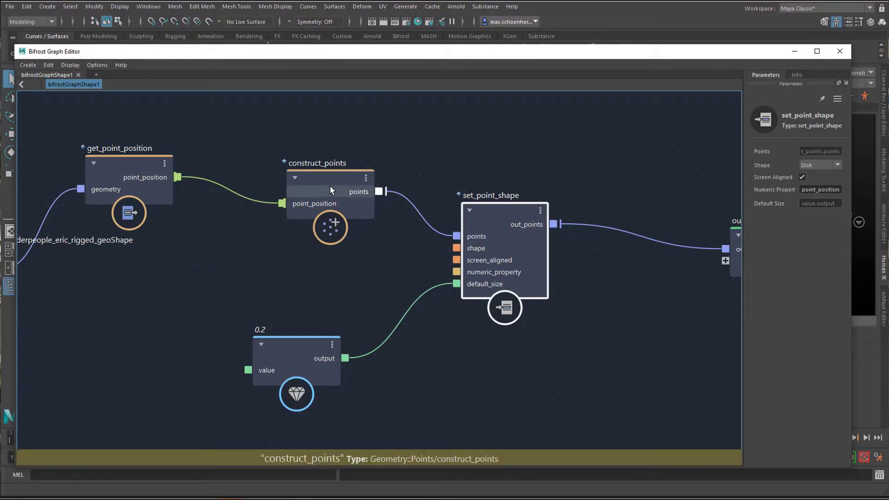
pyautogui.moveTo(634, 302); pyautogui.dragTo(506, 293, button='middle')
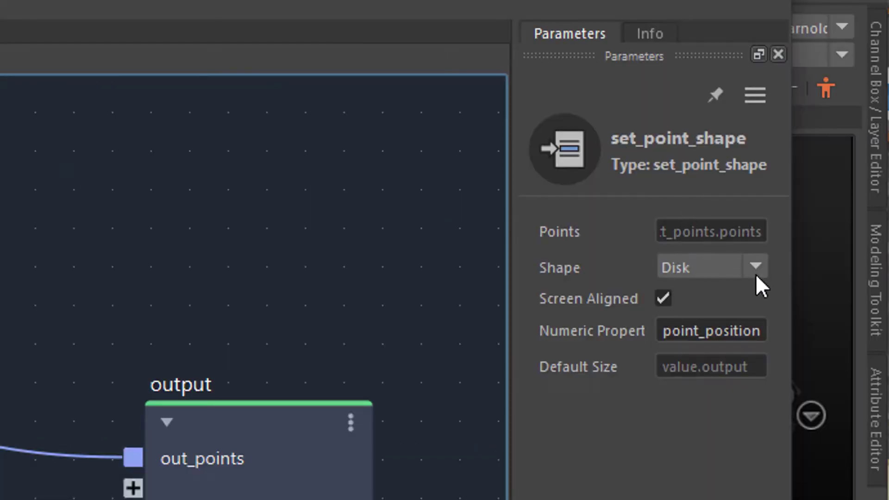
pyautogui.click(756, 271)
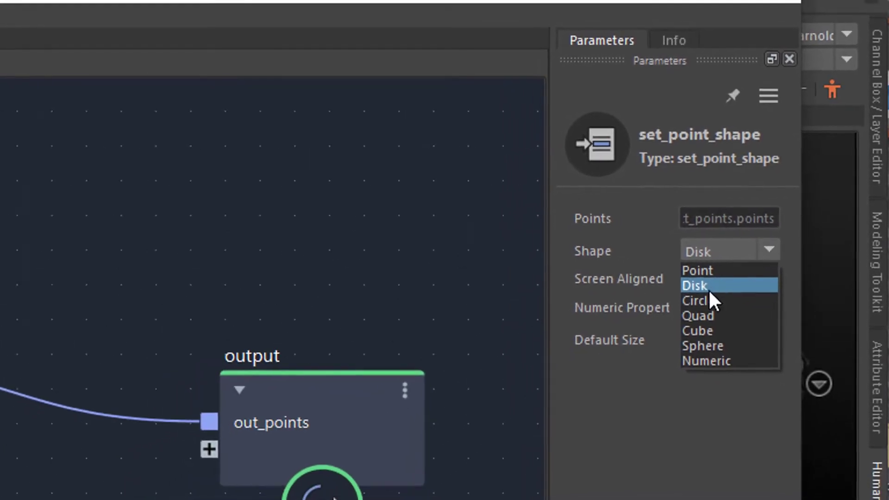
pyautogui.click(694, 299)
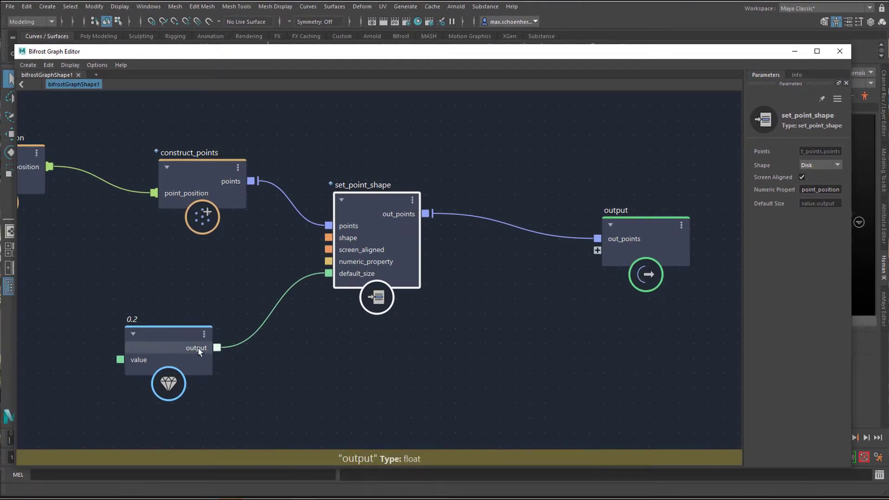
# - Select the 0.2 value node feeding default_size to show its float parameters
pyautogui.moveTo(302, 353); pyautogui.dragTo(375, 348, button='middle')
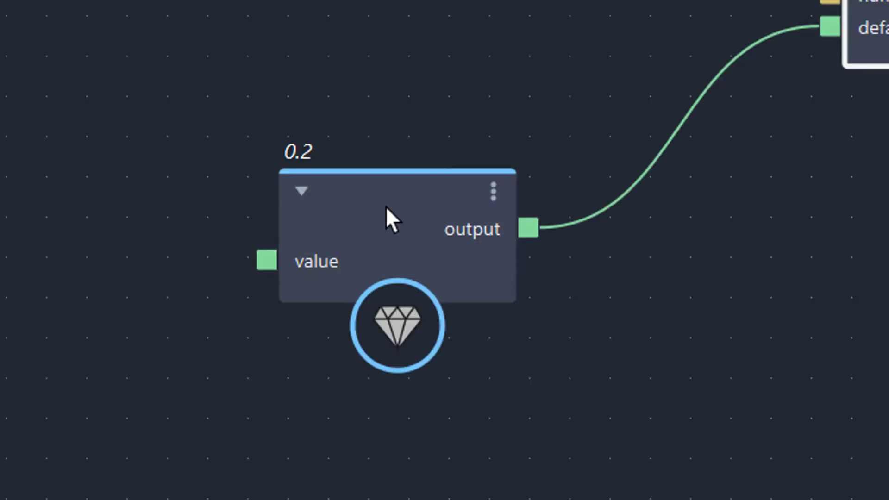
pyautogui.click(384, 207)
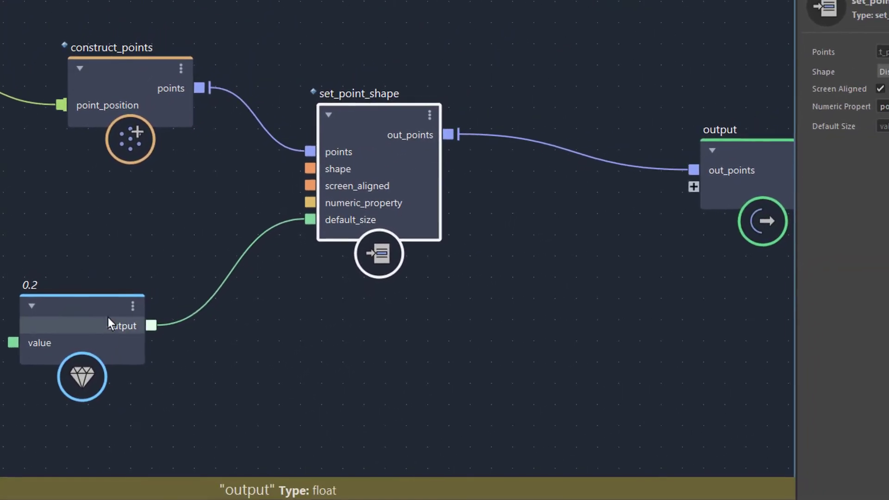
# - Change the default-size constant from 0.2 to 0.1, shrinking the figure's disks to dots
pyautogui.click(70, 319)
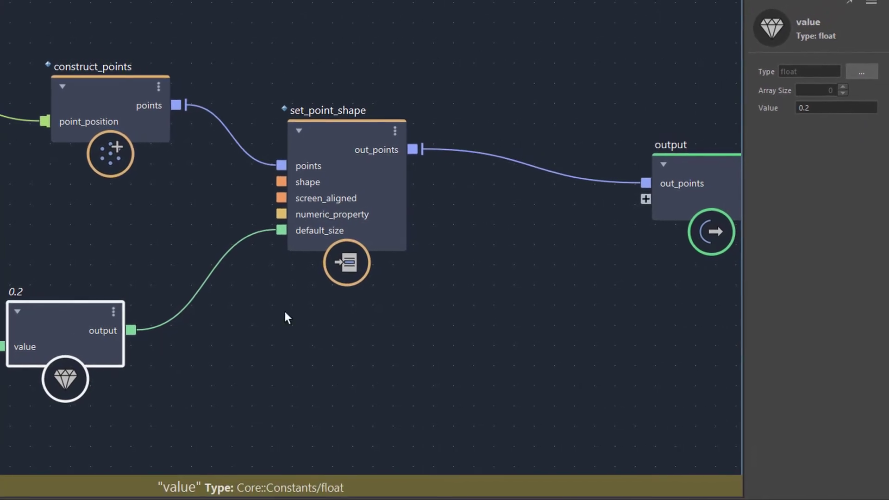
pyautogui.click(817, 115)
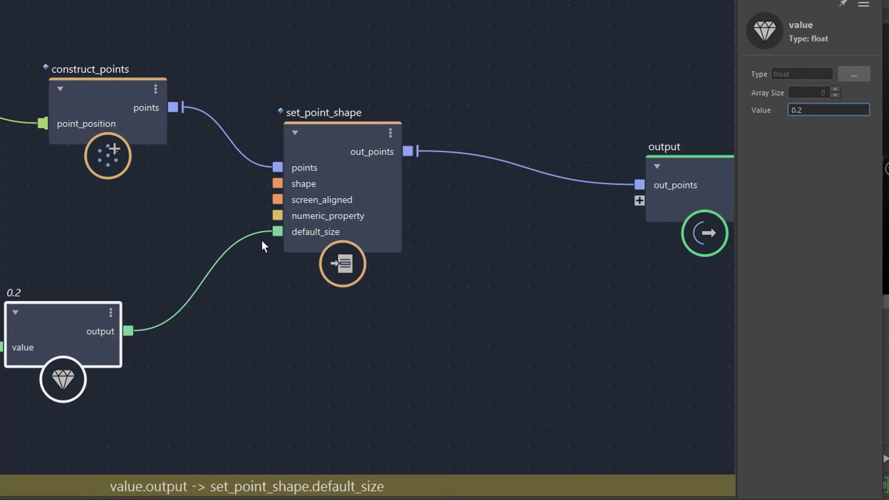
pyautogui.click(822, 111)
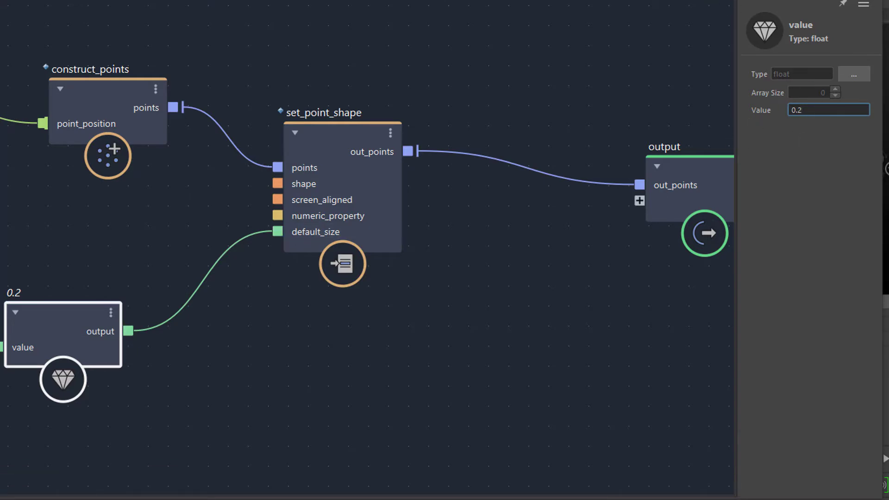
pyautogui.moveTo(668, 0); pyautogui.dragTo(655, 260)
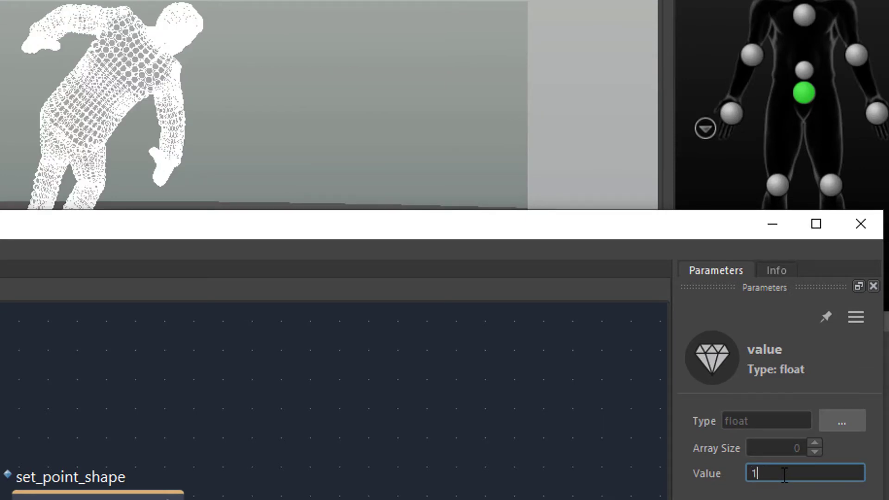
pyautogui.keyDown('alt'); pyautogui.moveTo(349, 184); pyautogui.dragTo(176, 96); pyautogui.keyUp('alt')
pyautogui.click(758, 473)
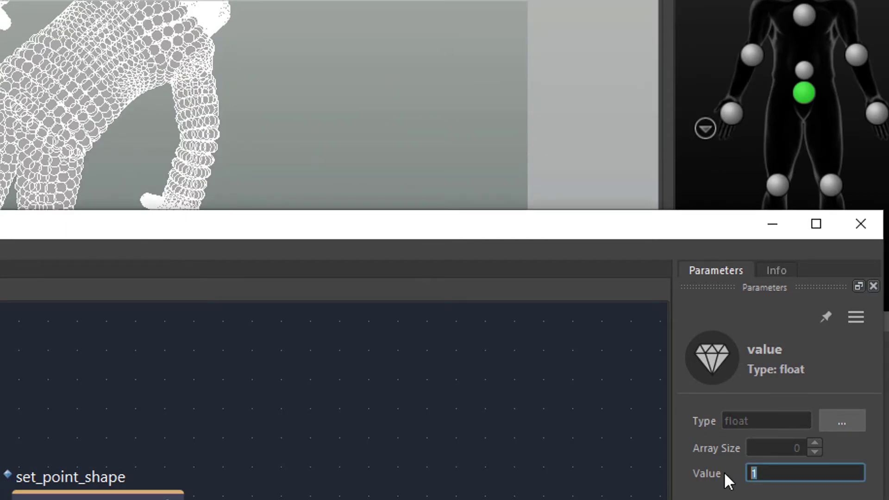
pyautogui.write('0.1')
pyautogui.press('Return')
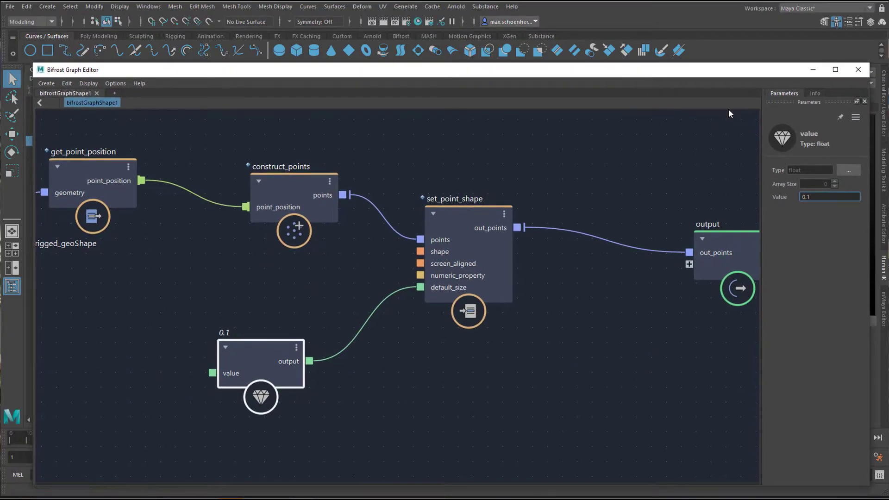
# - Cancel a 'construct' node search, then move construct_points up-right and set_point_shape lower
pyautogui.click(813, 70)
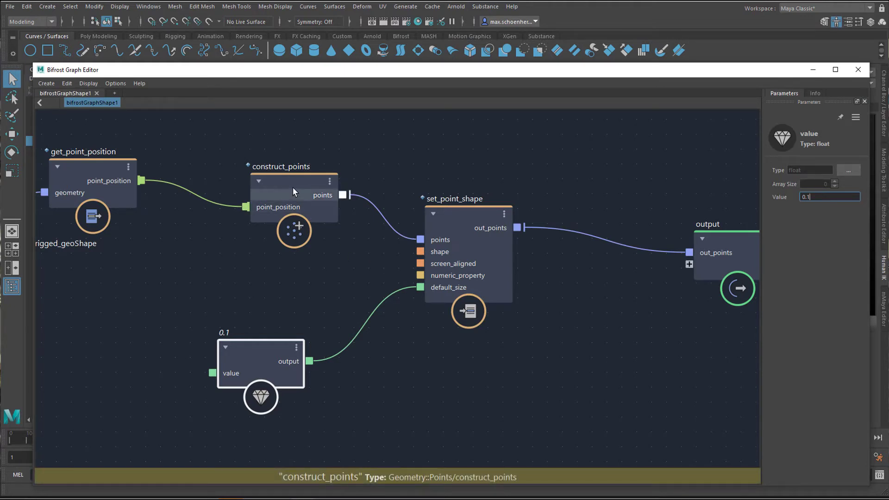
pyautogui.click(447, 162)
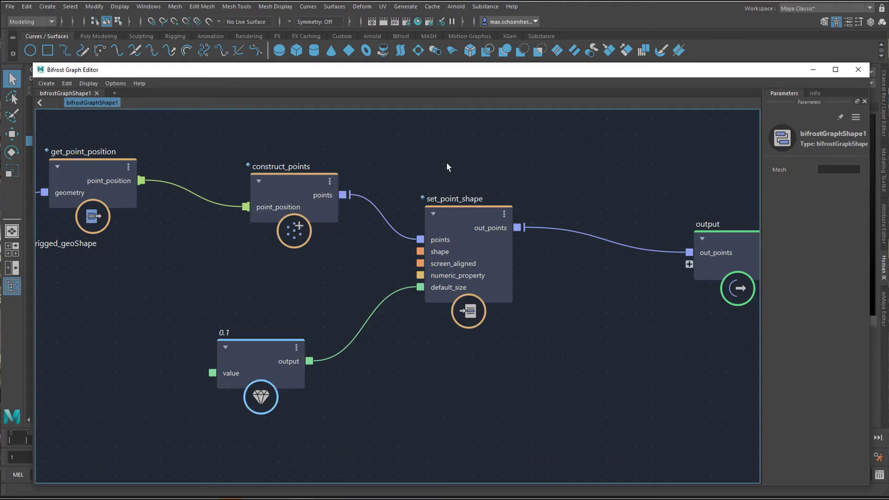
pyautogui.press('Tab')
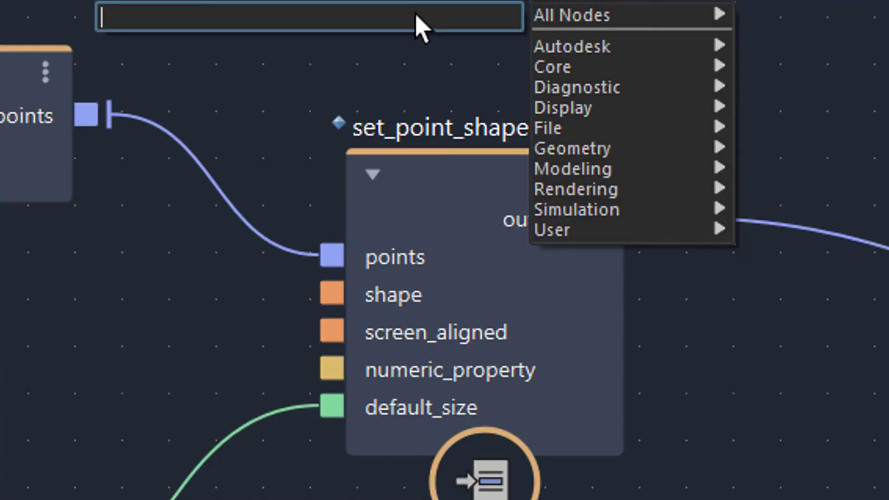
pyautogui.write('c')
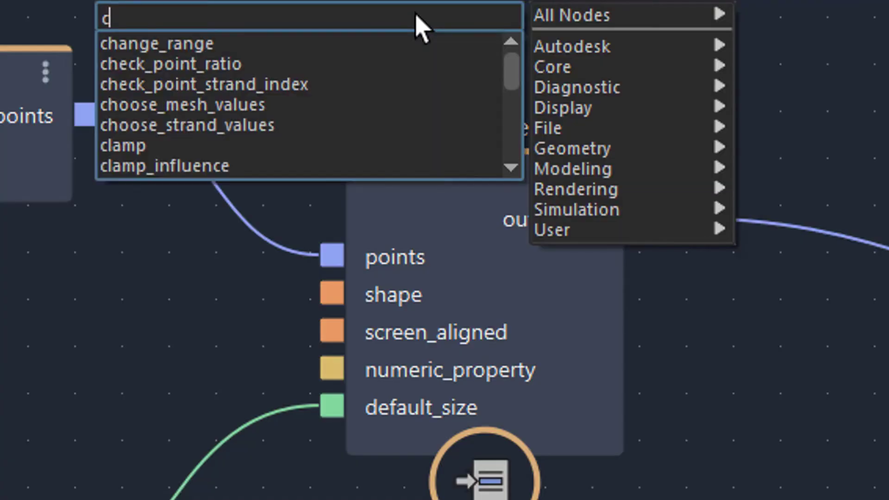
pyautogui.write('onstruct')
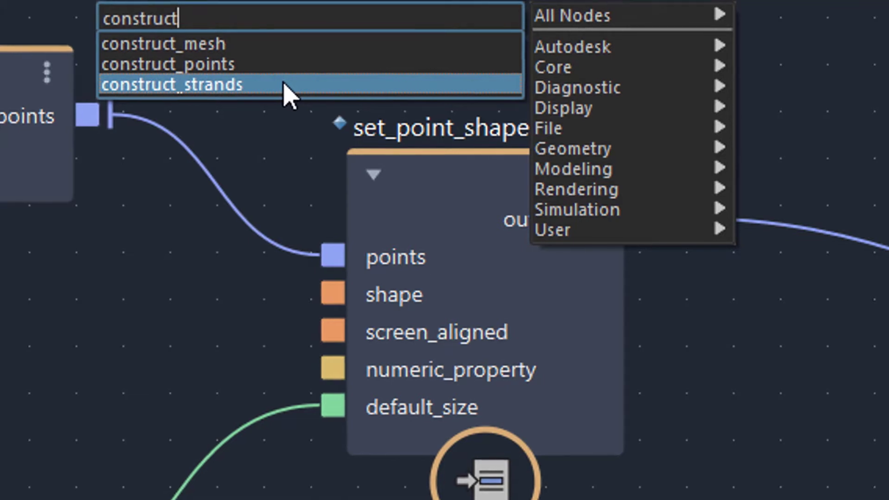
pyautogui.press('Escape')
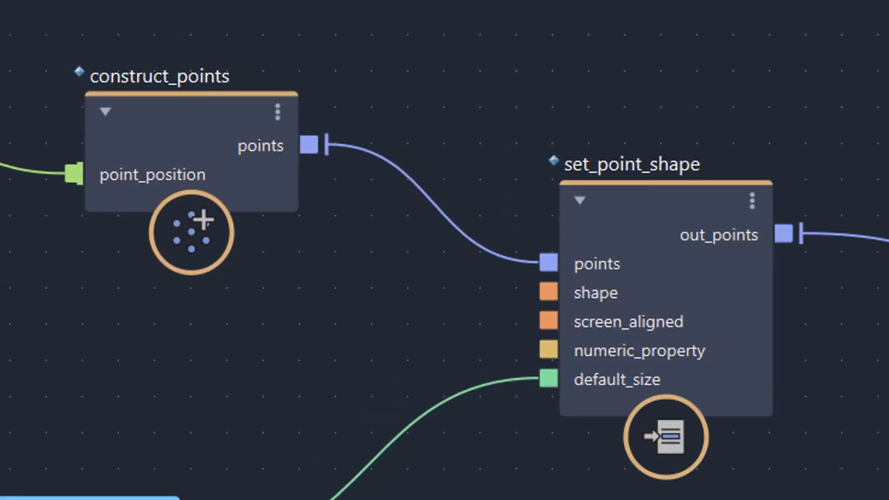
pyautogui.moveTo(271, 126); pyautogui.dragTo(218, 93)
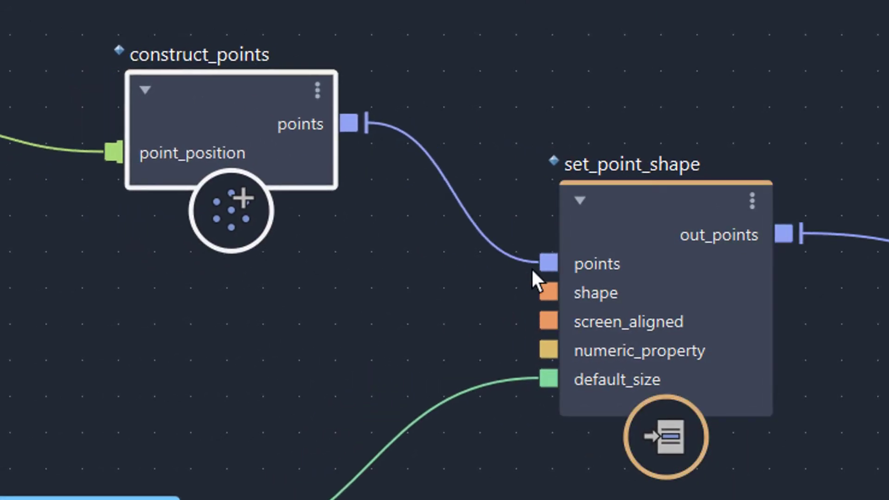
pyautogui.moveTo(665, 230); pyautogui.dragTo(665, 278)
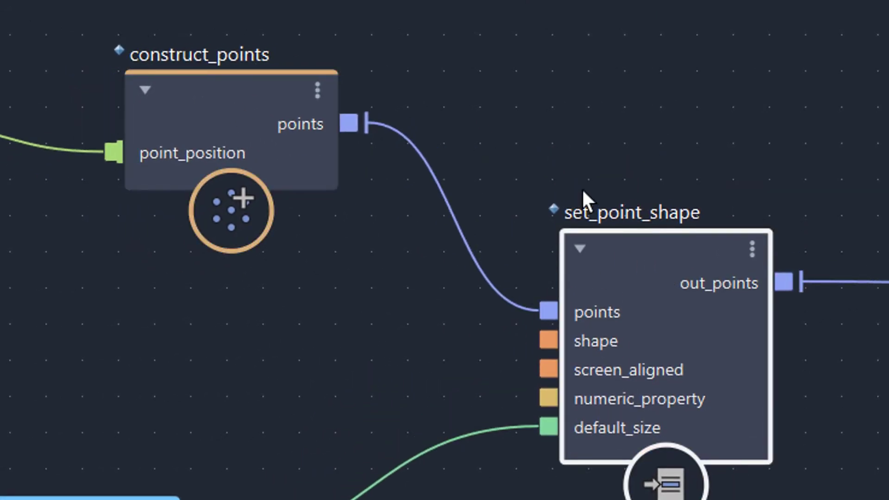
# - Clear the selection and search the node library for 'partic' nodes, then cancel without adding one
pyautogui.click(628, 132)
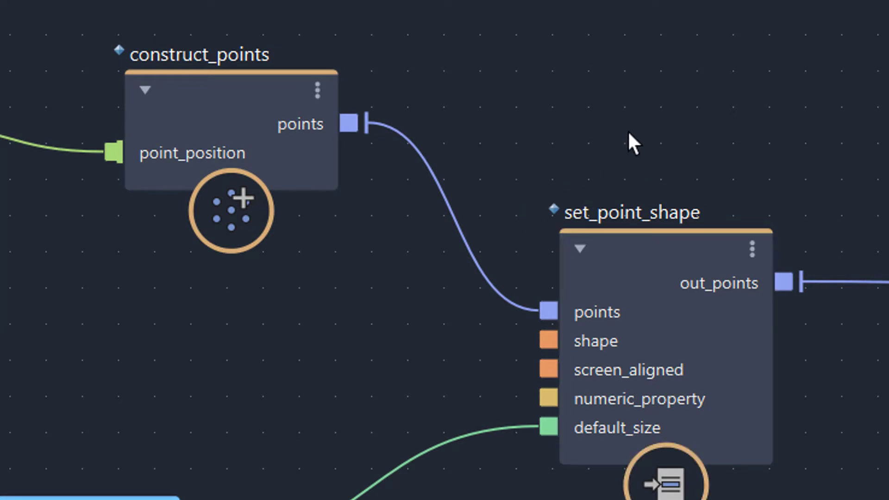
pyautogui.press('Tab')
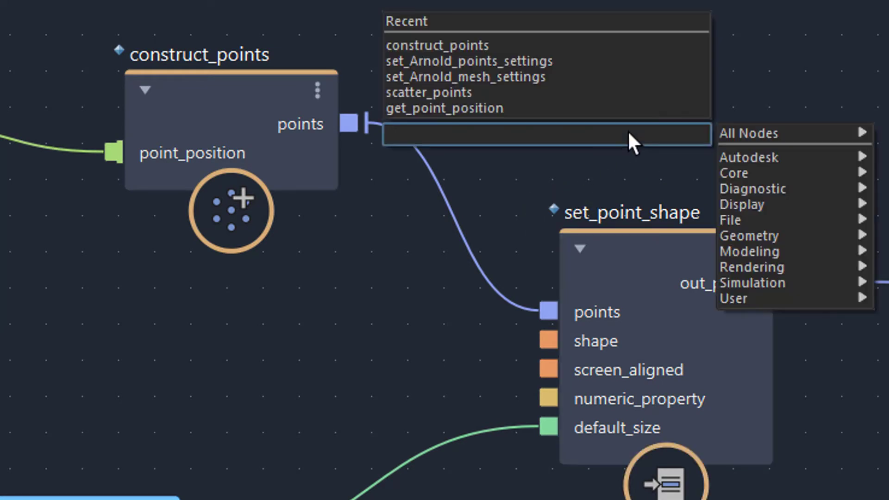
pyautogui.write('parti')
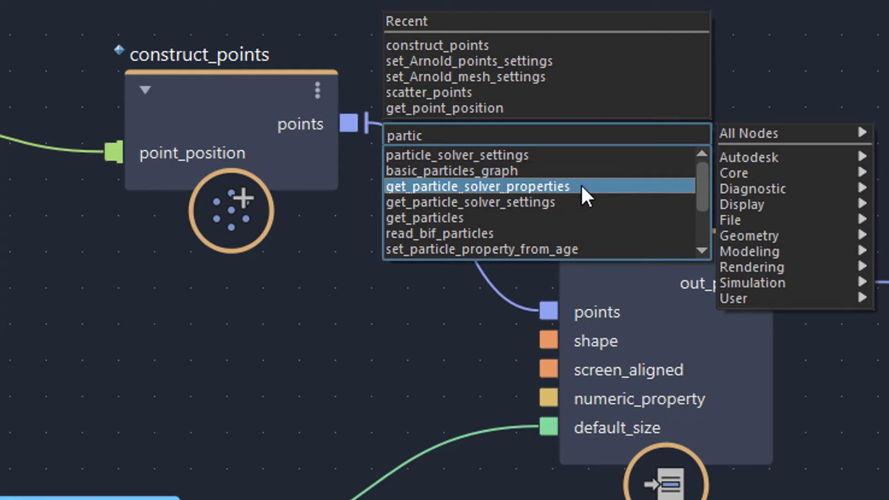
pyautogui.write('c')
pyautogui.click(817, 13)
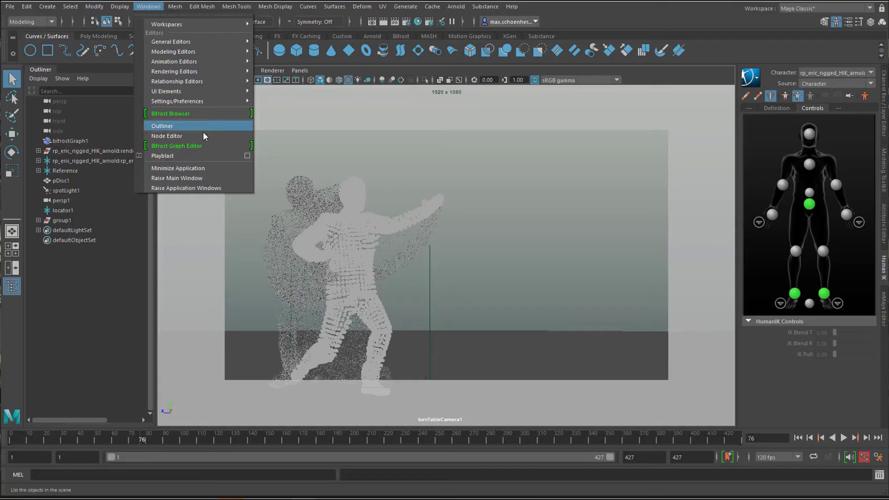
# - Open the Bifrost Graph Editor, move its window higher, and create a new empty graph
pyautogui.click(199, 144)
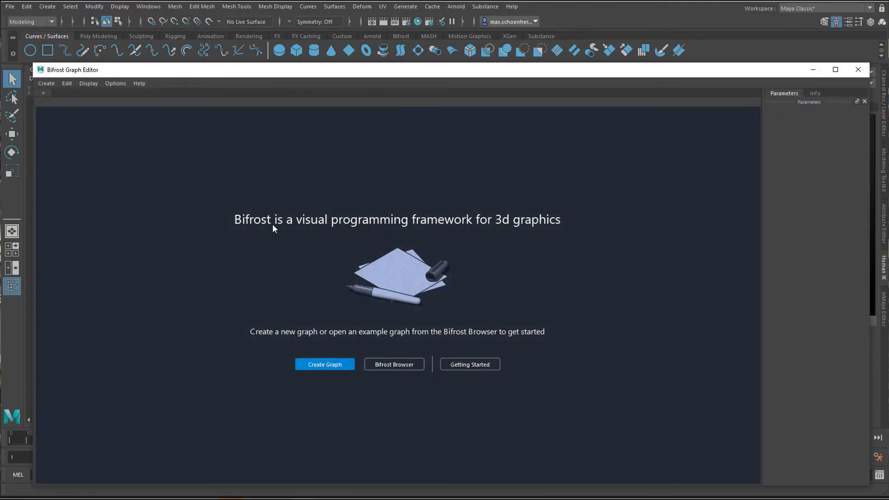
pyautogui.moveTo(448, 72); pyautogui.dragTo(445, 33)
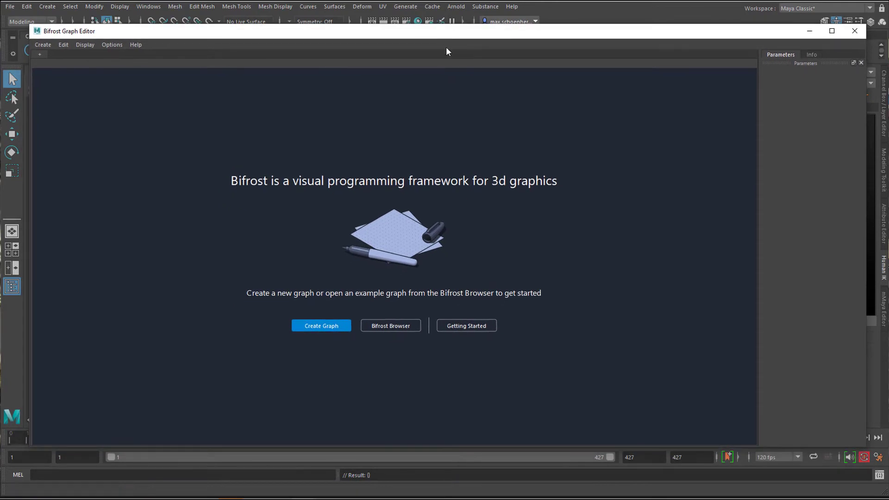
pyautogui.click(332, 326)
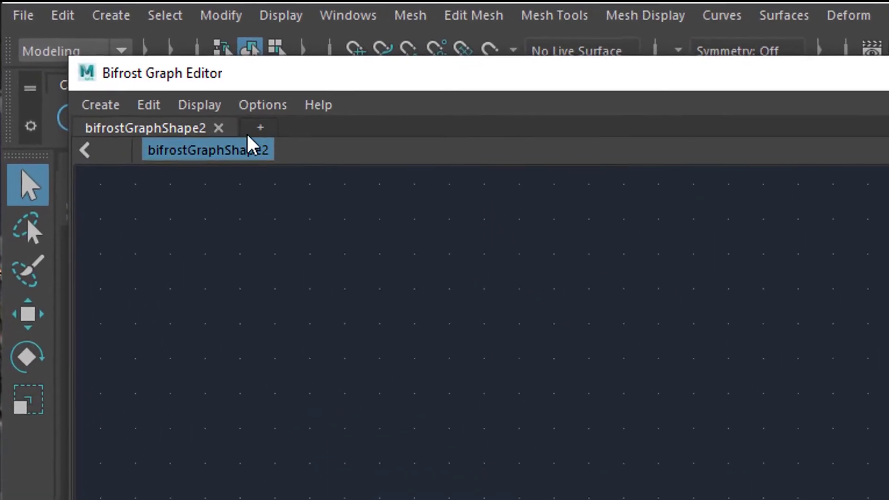
# - Switch to bifrostGraphShape2, then open bifrostGraphShape1 in its own tab
pyautogui.click(301, 155)
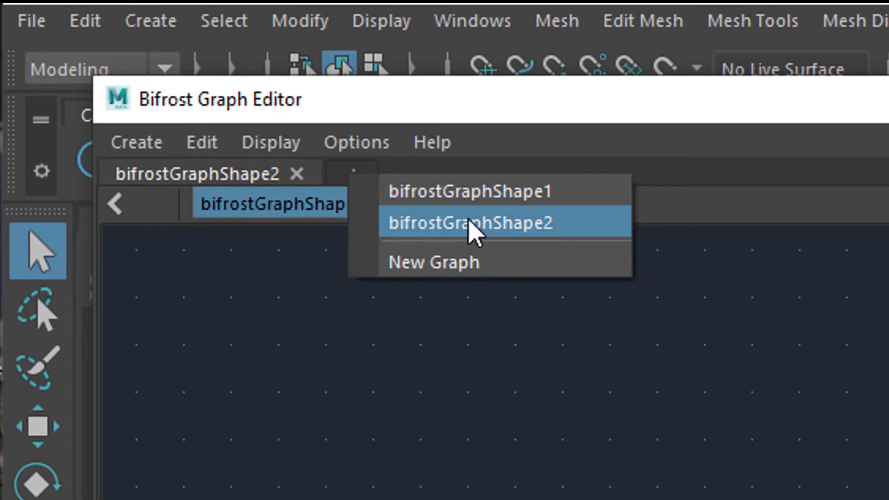
pyautogui.click(469, 221)
pyautogui.click(353, 178)
pyautogui.click(423, 196)
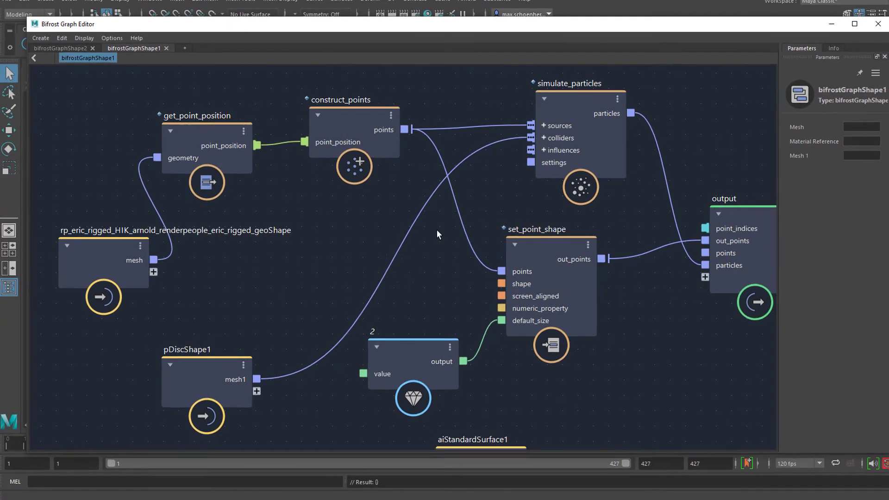
# - Reposition the mesh, get_point_position, construct_points, set_point_shape, value and pDiscShape1 nodes more compactly
pyautogui.moveTo(120, 262); pyautogui.dragTo(90, 258)
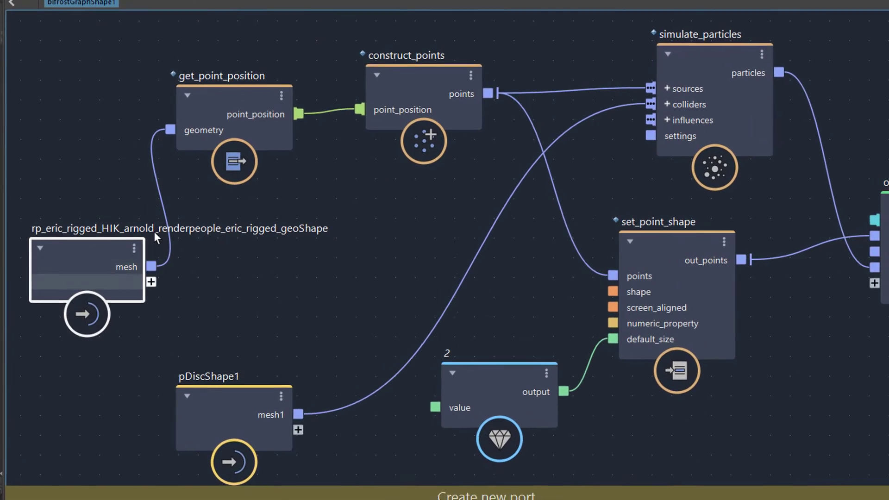
pyautogui.moveTo(224, 97); pyautogui.dragTo(170, 63)
pyautogui.moveTo(416, 74); pyautogui.dragTo(333, 61)
pyautogui.moveTo(721, 249); pyautogui.dragTo(690, 236)
pyautogui.moveTo(561, 393); pyautogui.dragTo(505, 399)
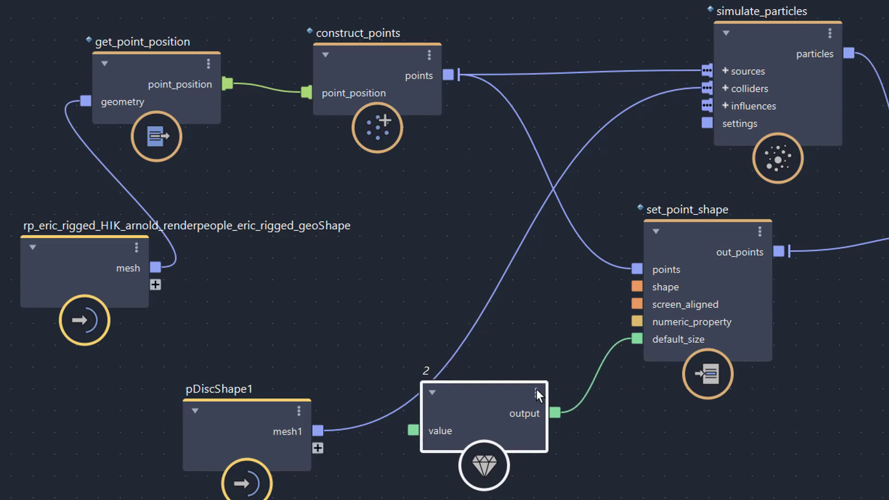
pyautogui.moveTo(699, 234); pyautogui.dragTo(701, 255)
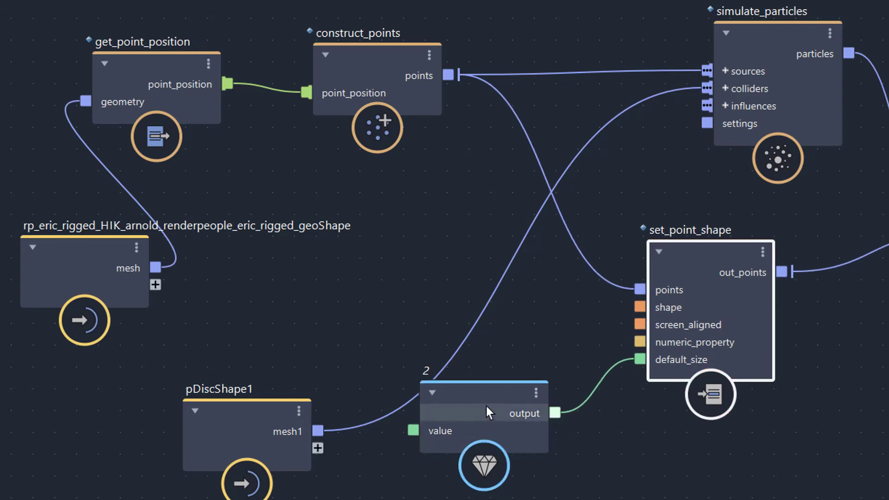
pyautogui.moveTo(487, 408); pyautogui.dragTo(491, 429)
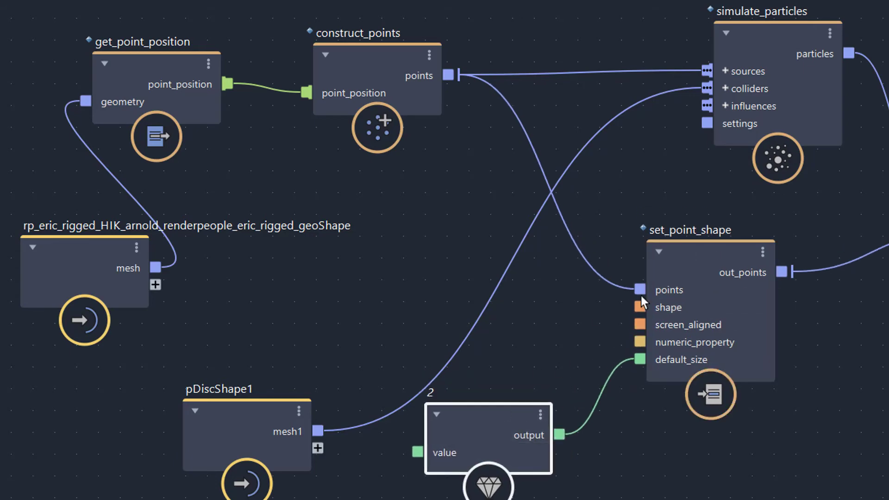
pyautogui.click(787, 38)
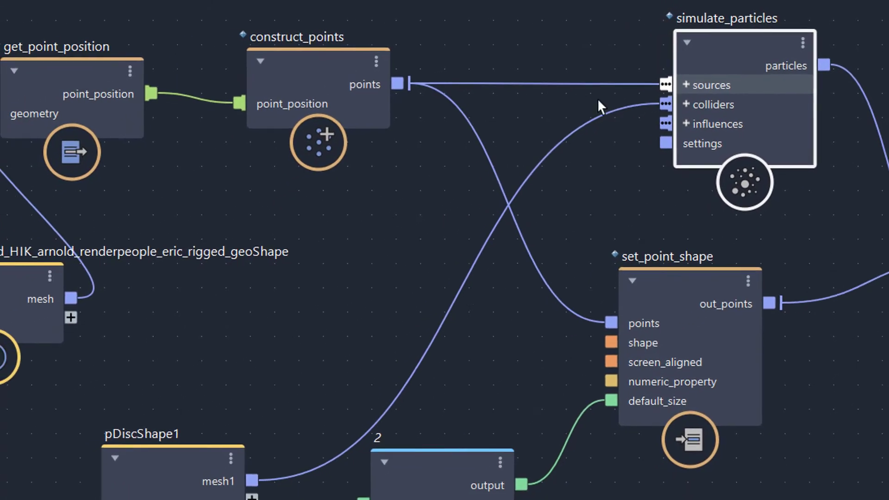
pyautogui.moveTo(207, 454); pyautogui.dragTo(190, 426)
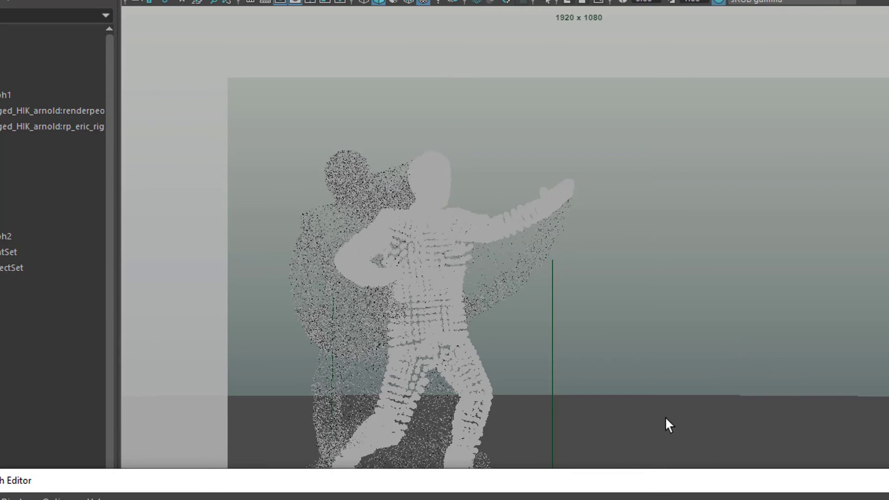
pyautogui.moveTo(655, 482); pyautogui.dragTo(649, 454)
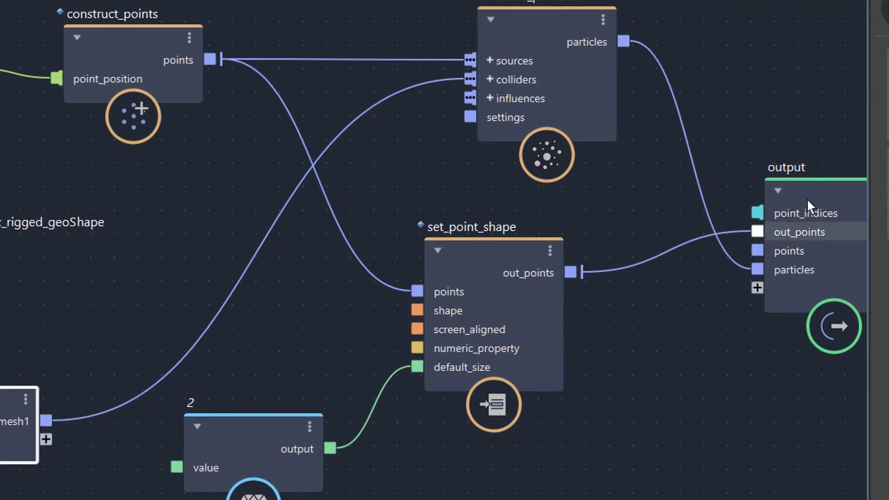
# - Nudge set_point_shape slightly down-right, keeping its out_points wire into the output node
pyautogui.moveTo(500, 260); pyautogui.dragTo(511, 271)
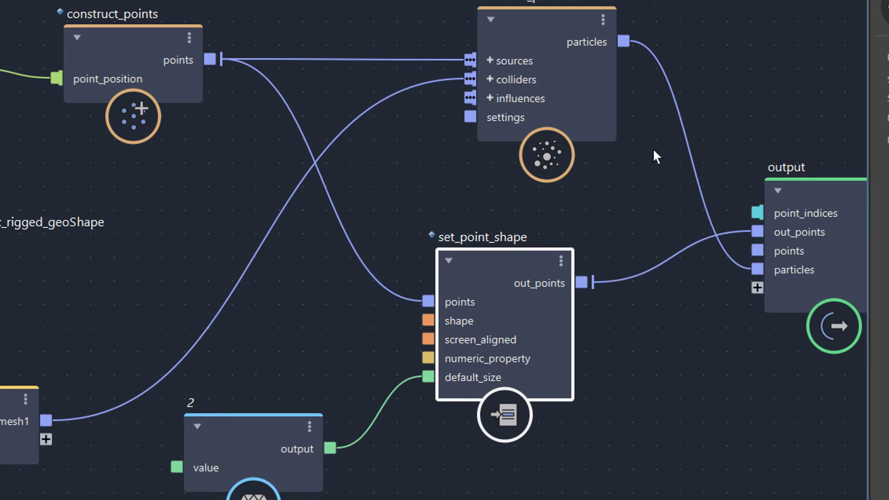